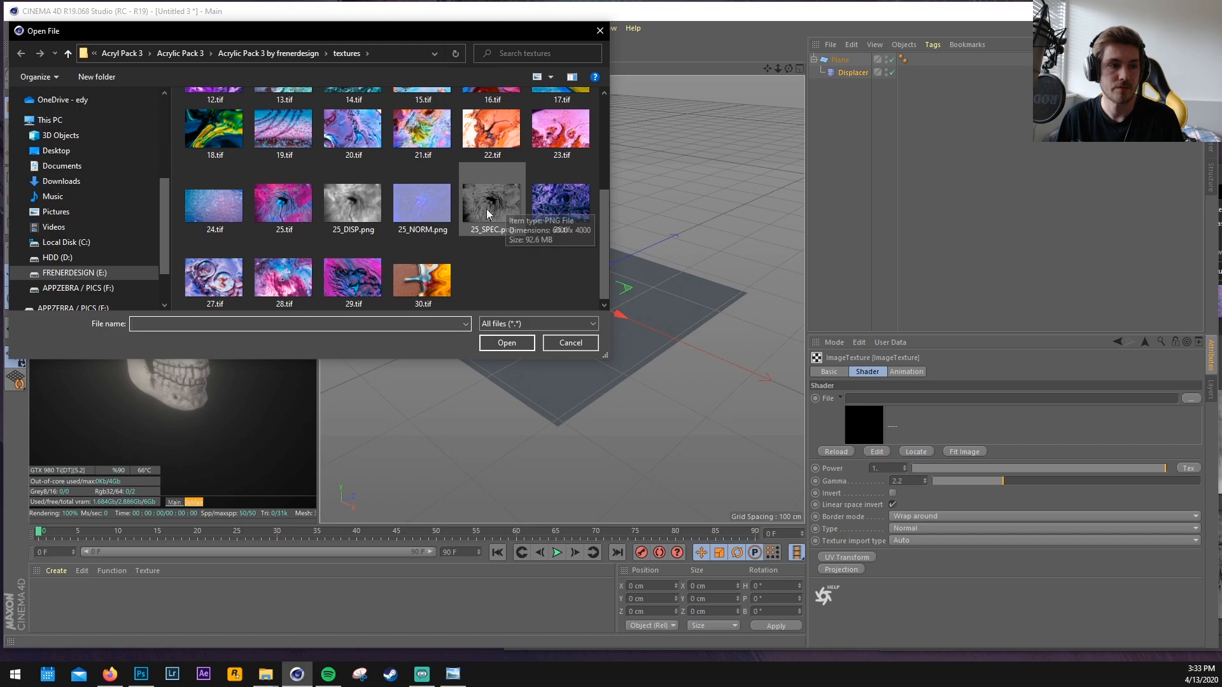
Load the displacement image into the Displacer's shader and increase the displacement height.
left_click(684, 379)
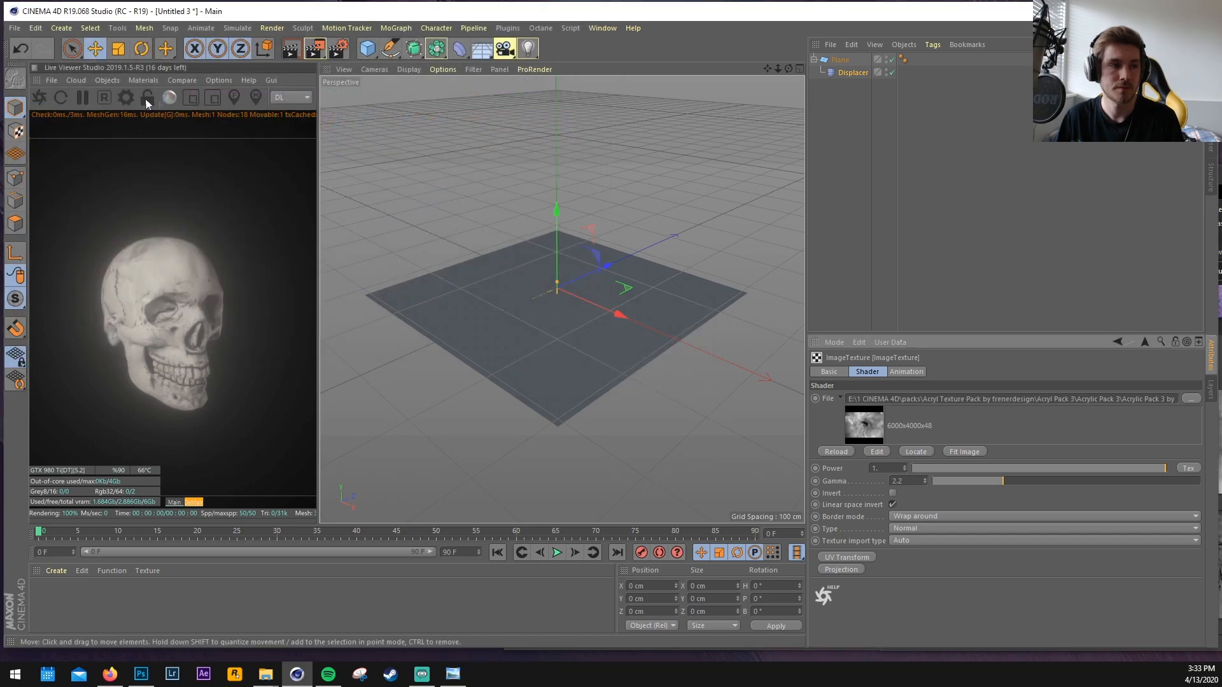
left_click(854, 73)
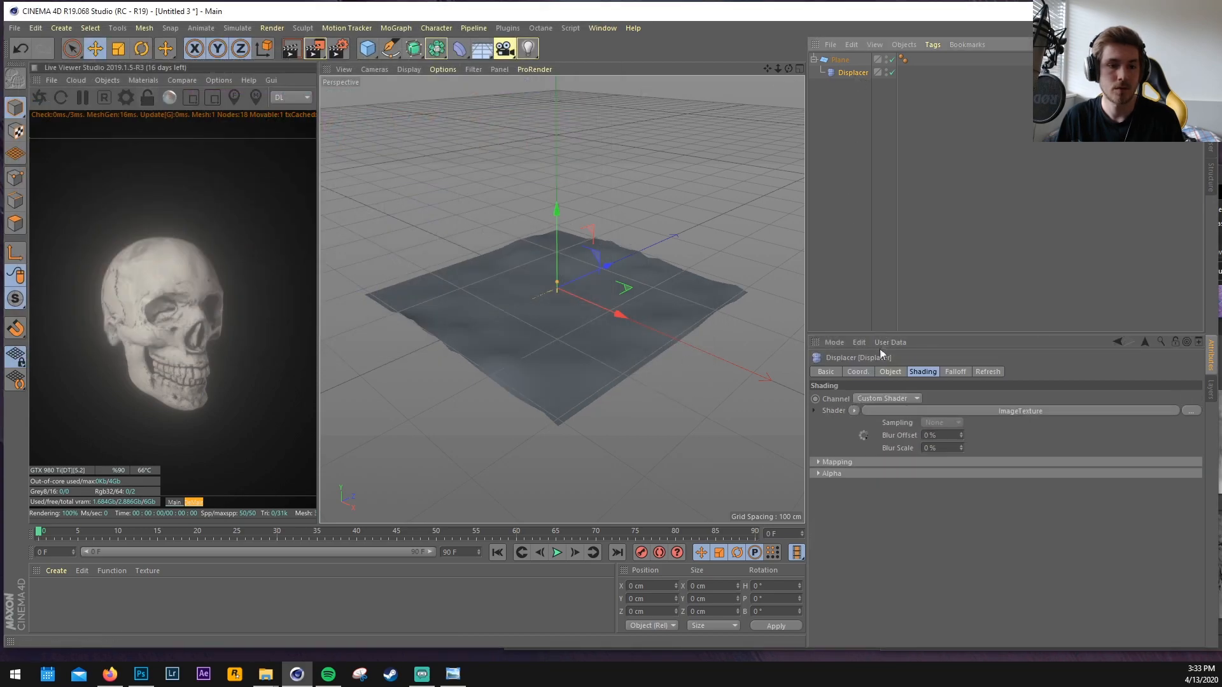
left_click(888, 372)
mouse_move(894, 428)
left_mouse_down()
mouse_move(894, 391)
mouse_move(896, 427)
left_mouse_up()
Set the plane's width segments and height segments to 200 each.
left_click(841, 59)
left_click(903, 424)
type("0")
left_click(905, 437)
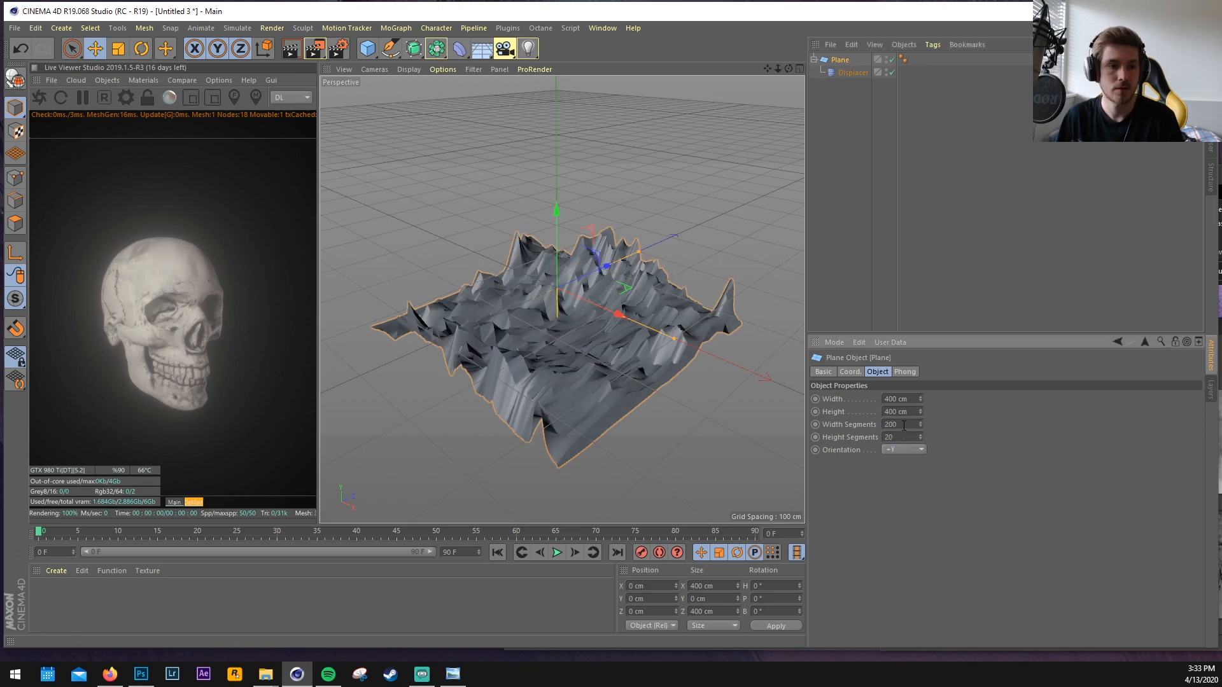
type("0")
key("Return")
scroll(678, 309, "up", 3)
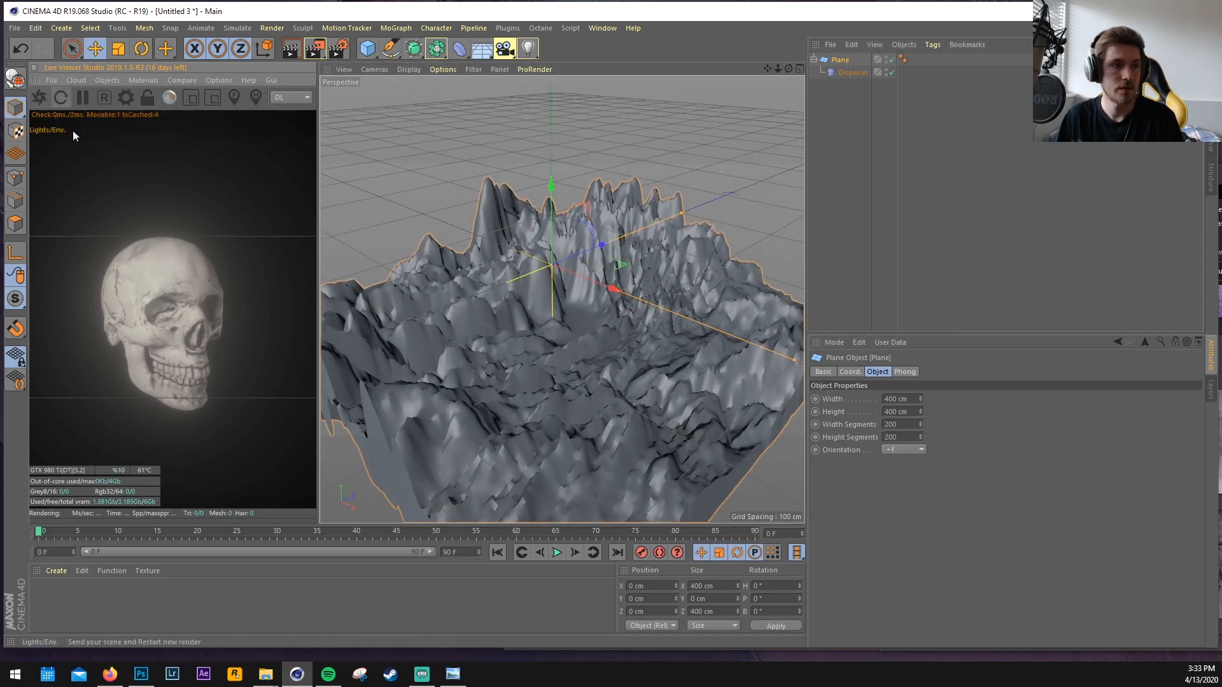
Create an Octane Glossy material, assign it to the plane and load 25.tif as its diffuse texture.
left_click_drag(567, 352, 572, 334, "alt")
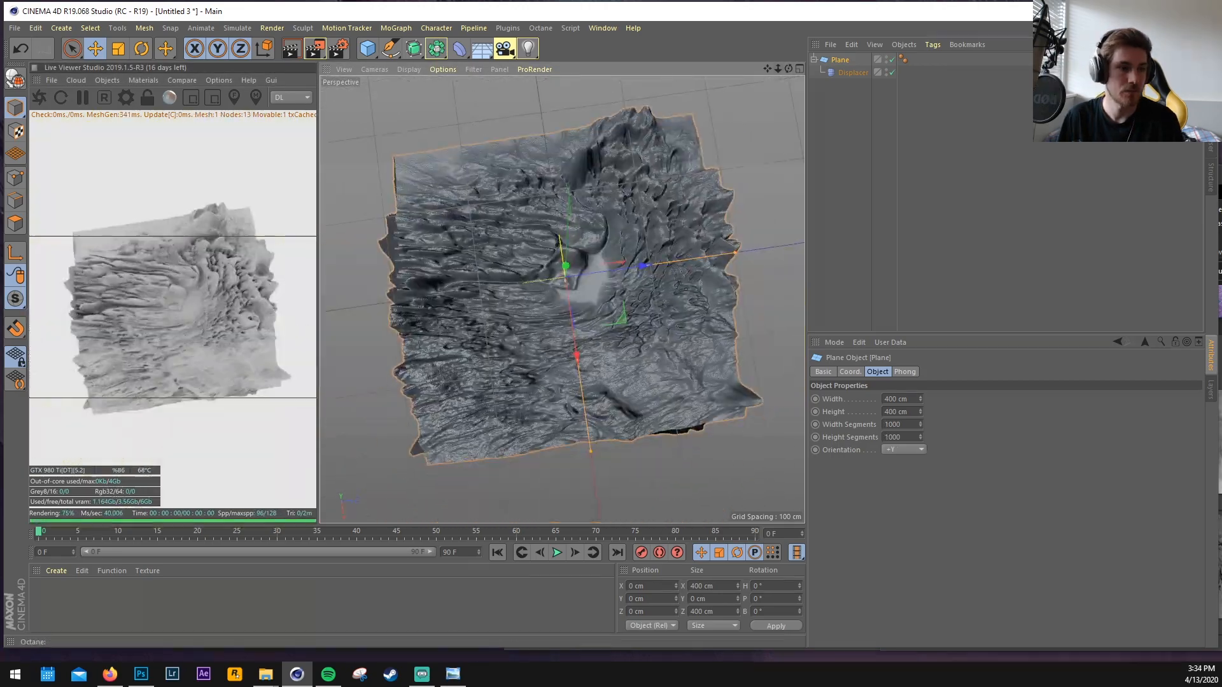
mouse_move(778, 69)
left_mouse_down()
mouse_move(795, 68)
mouse_move(777, 68)
mouse_move(791, 51)
mouse_move(789, 70)
left_mouse_up()
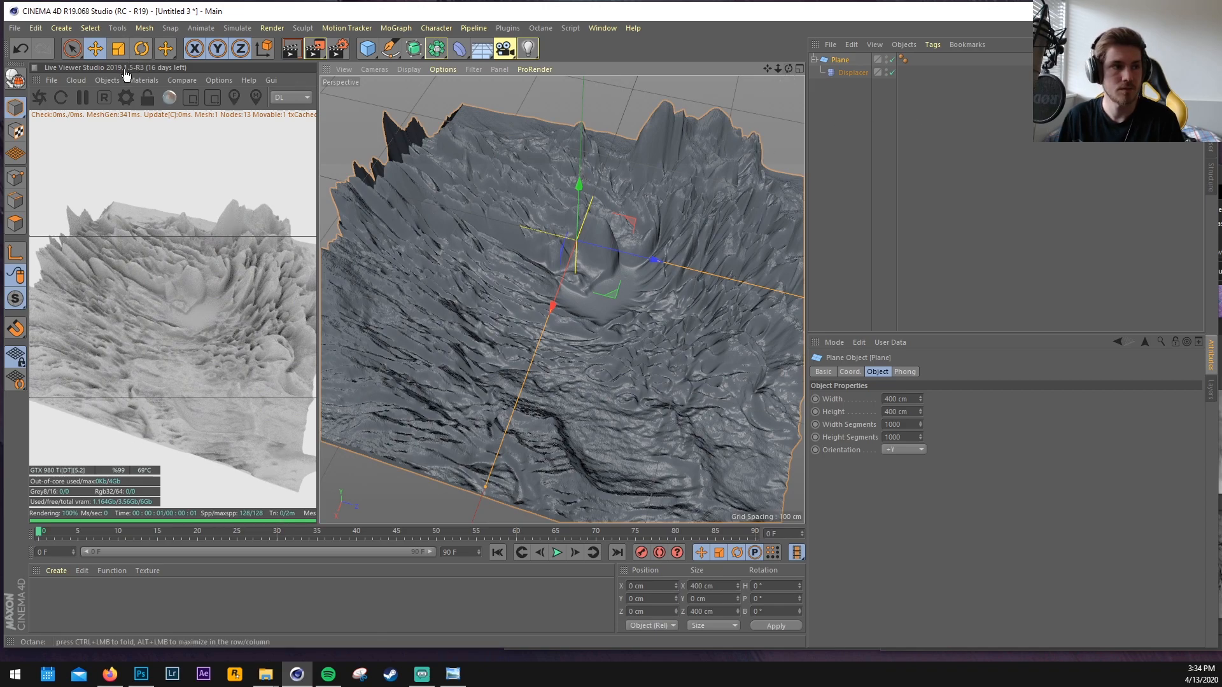
left_click(144, 80)
left_click(162, 145)
left_click_drag(46, 593, 571, 317)
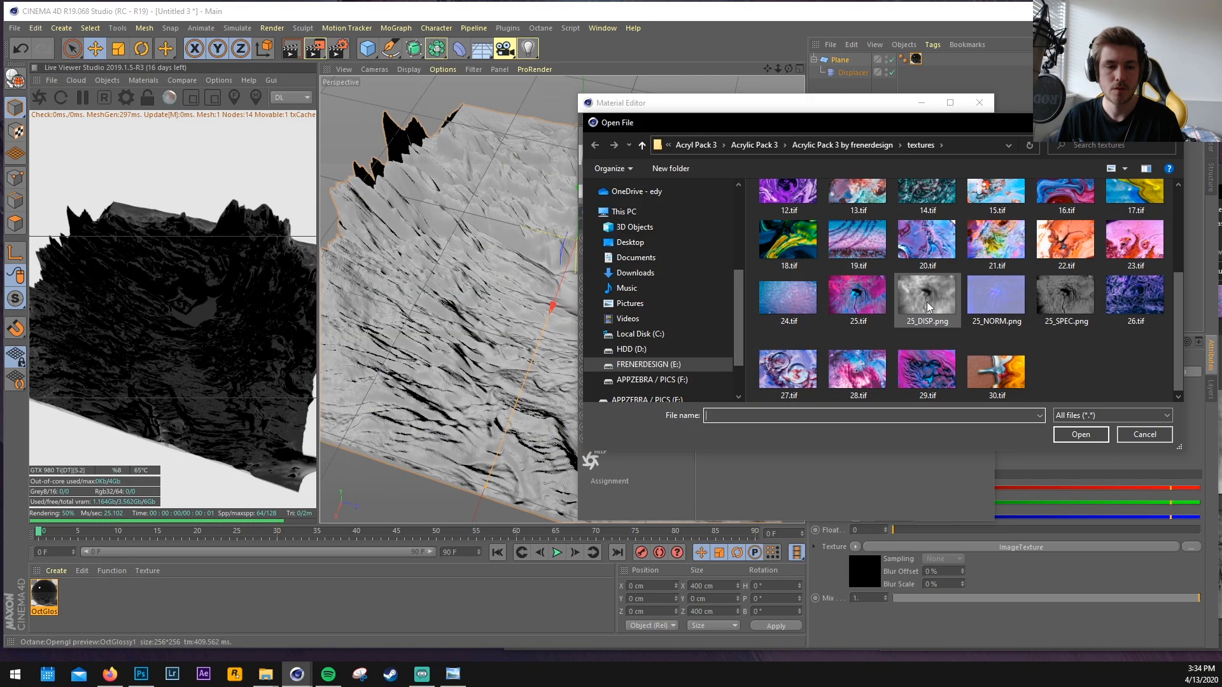
double_click(884, 300)
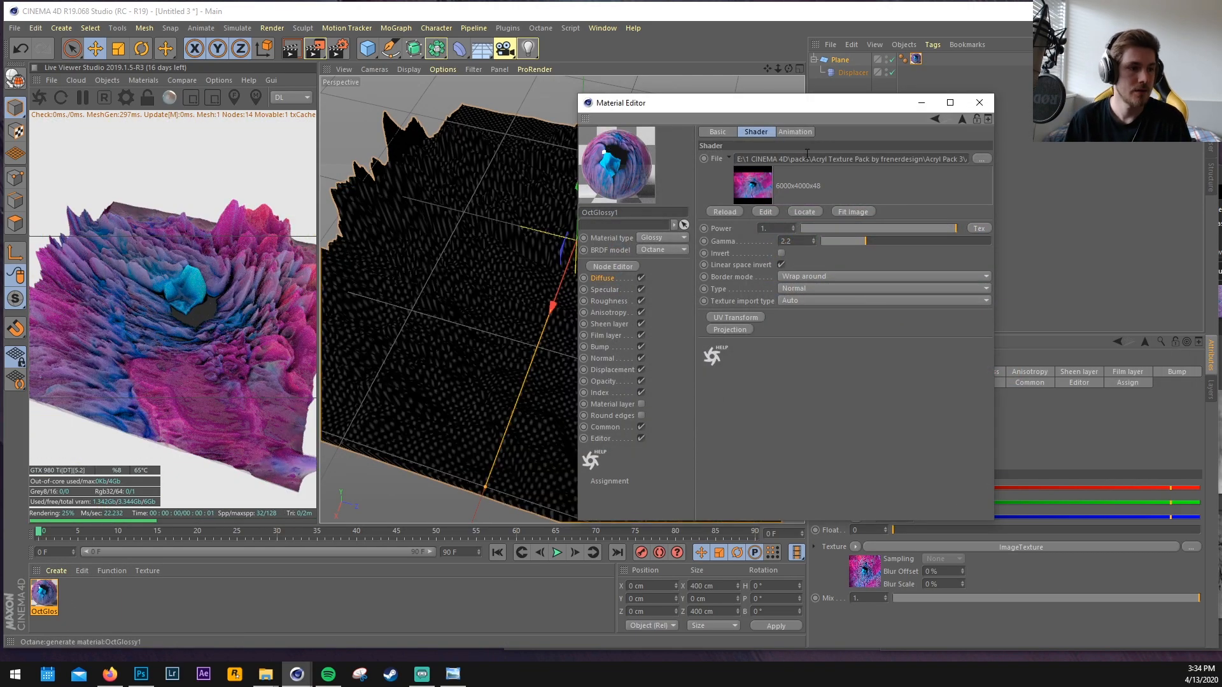
left_click(979, 103)
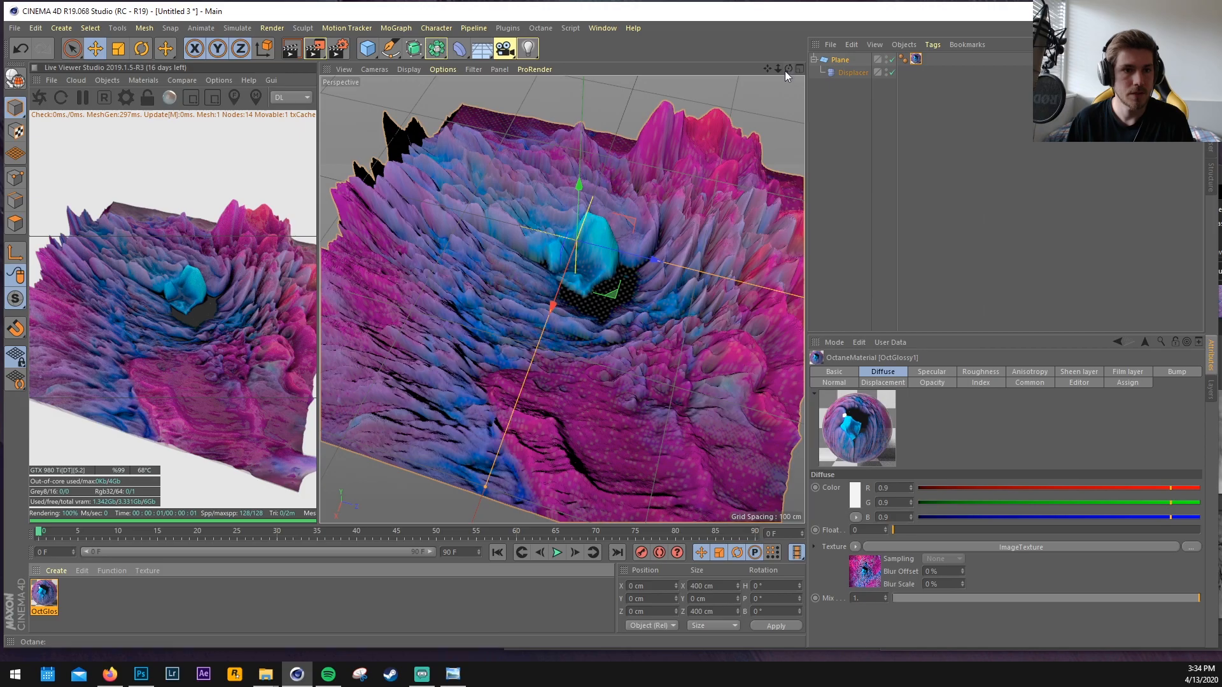
Add an Octane camera looking across the displaced terrain from a low angle.
mouse_move(788, 67)
left_mouse_down()
mouse_move(738, 86)
mouse_move(785, 68)
left_mouse_up()
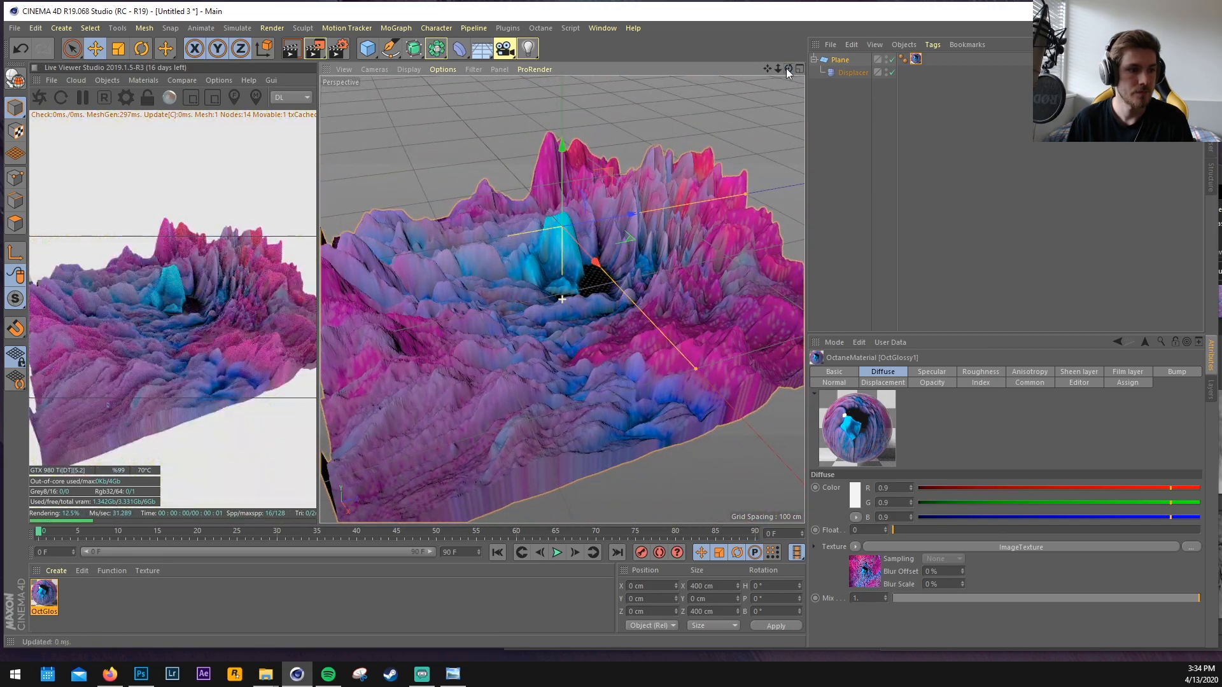
left_click(107, 80)
left_click(125, 92)
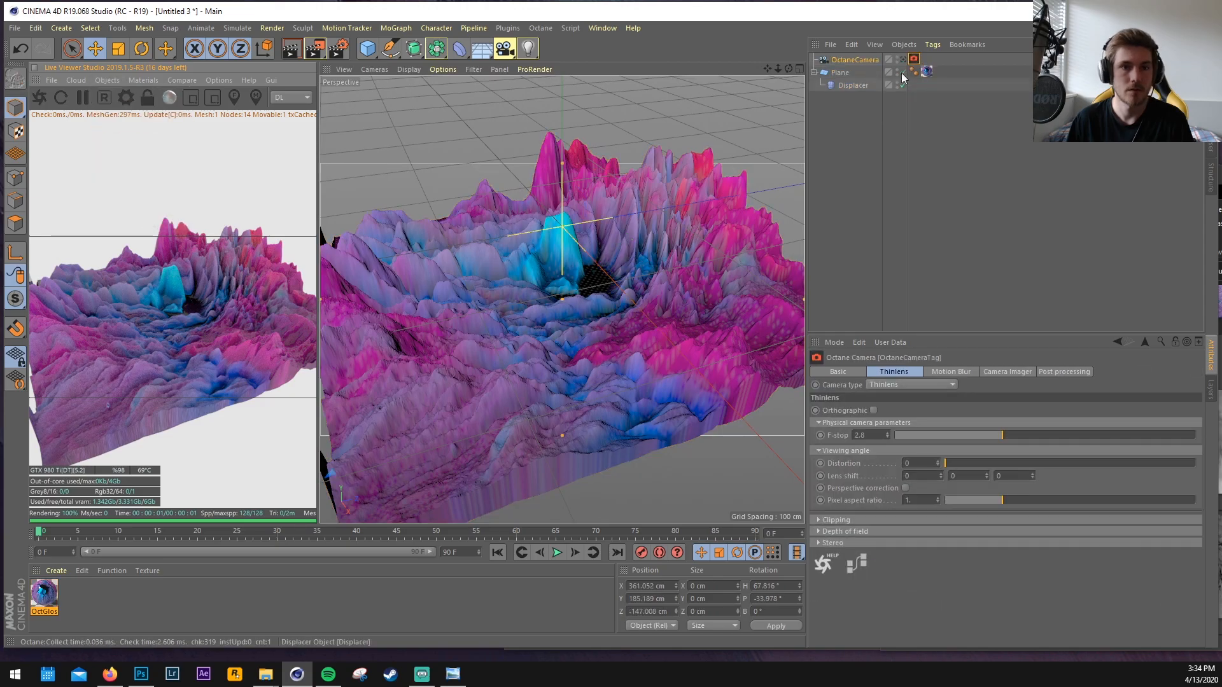
Set the Octane camera's focal length to Tele (135 mm).
left_click(837, 61)
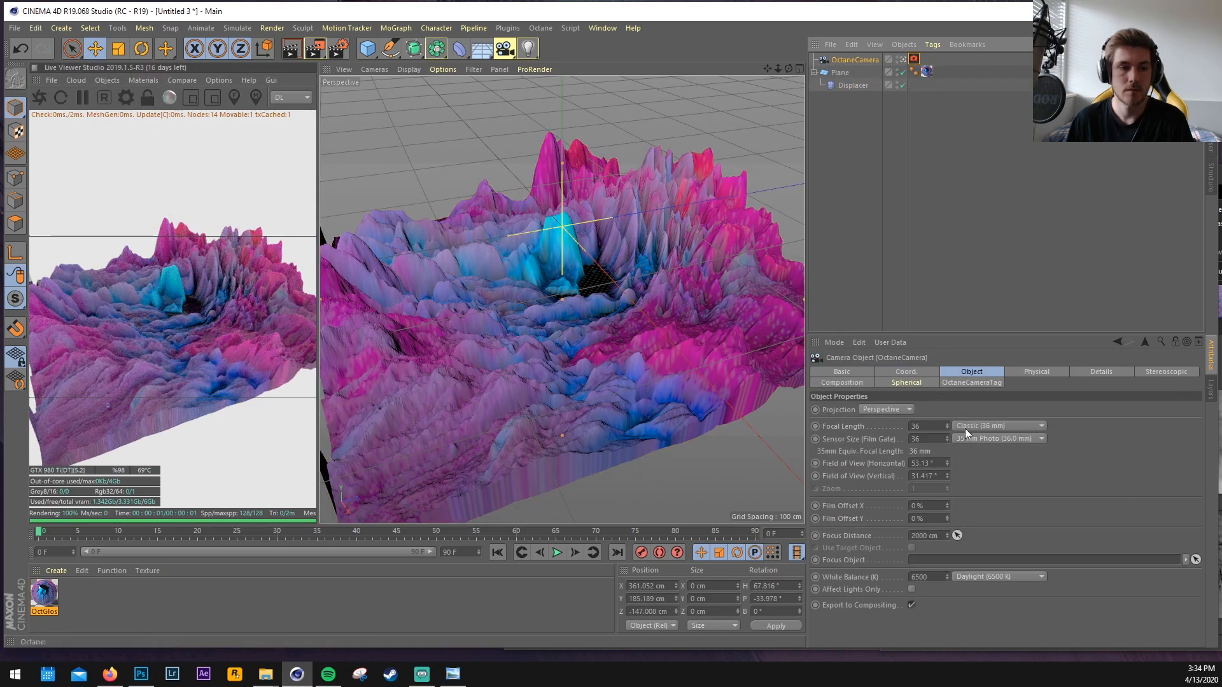
scroll(964, 429, "down", 4)
left_click_drag(788, 68, 741, 83)
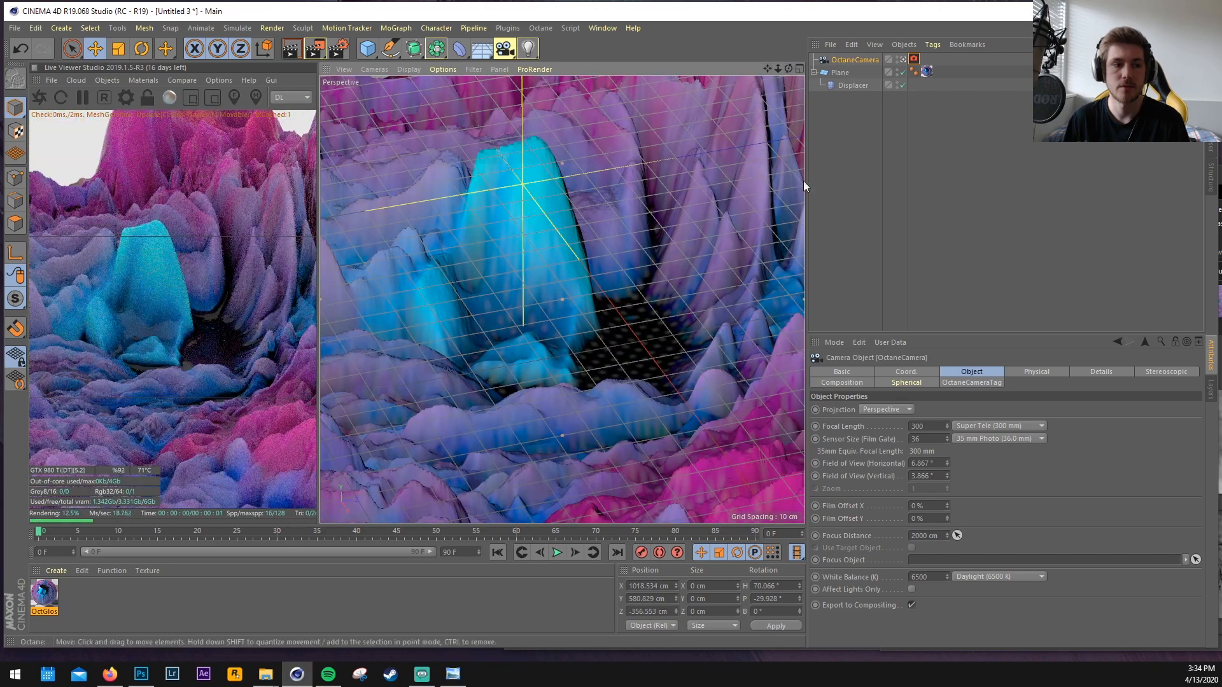
left_click(999, 425)
left_click(996, 415)
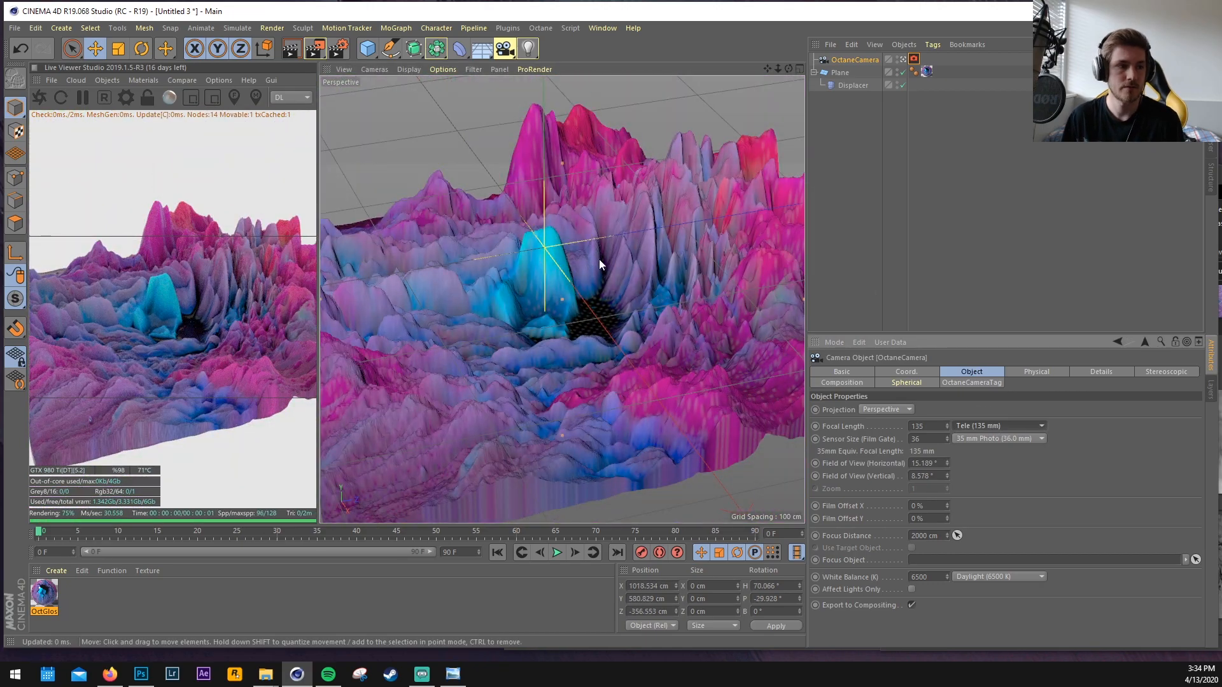
Frame the camera closer on the cyan peak and widen the live render area.
scroll(602, 263, "up", 2)
left_click_drag(606, 268, 640, 277, "alt")
scroll(671, 253, "up", 3)
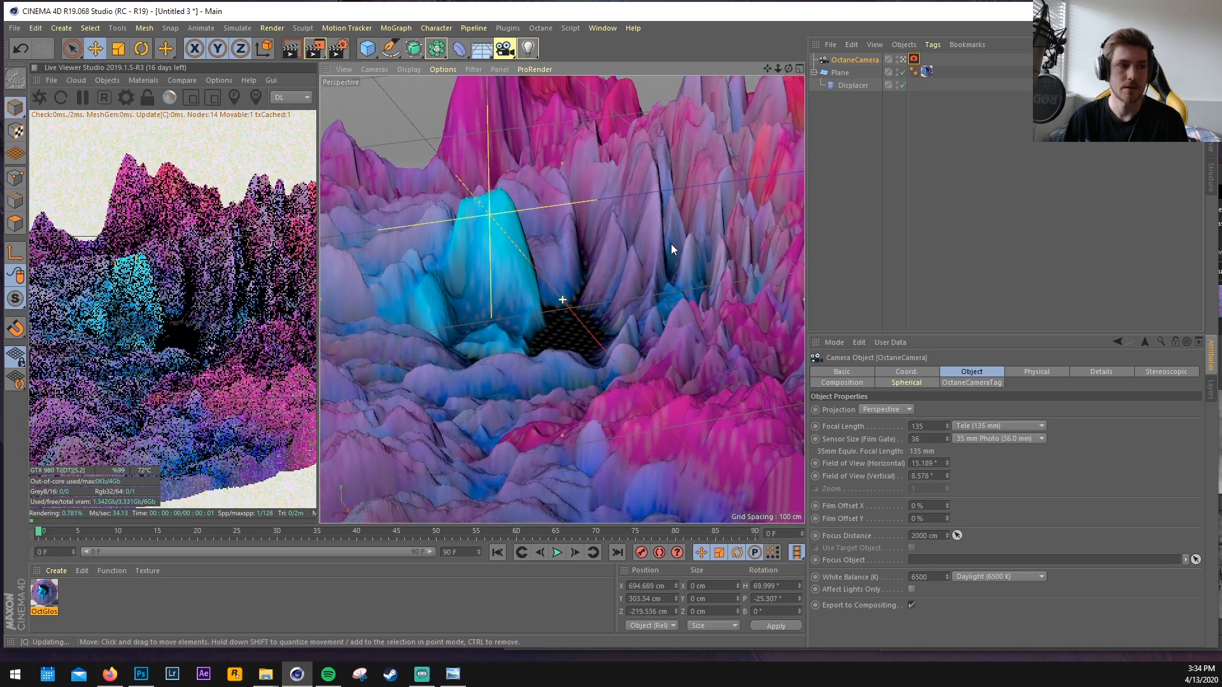
left_click_drag(318, 210, 439, 208)
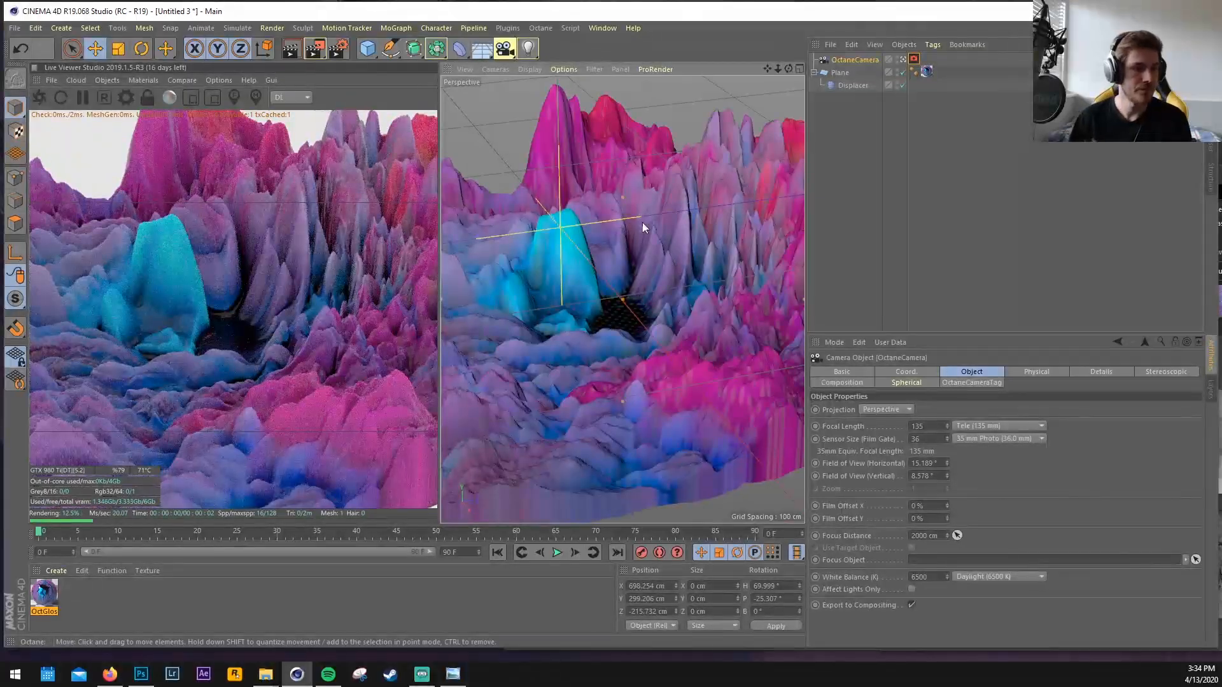
Add an Octane Daylight to the scene and change the sun's time of day.
left_click(107, 80)
left_click(113, 99)
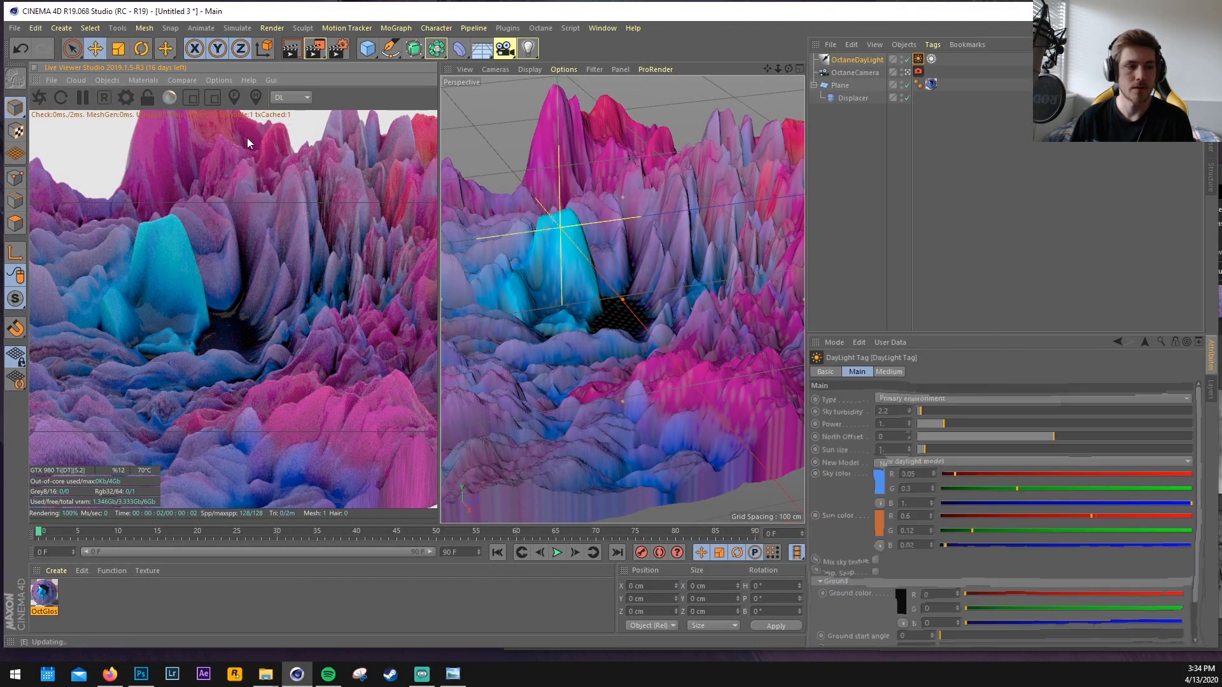
left_click(932, 59)
left_click(847, 373)
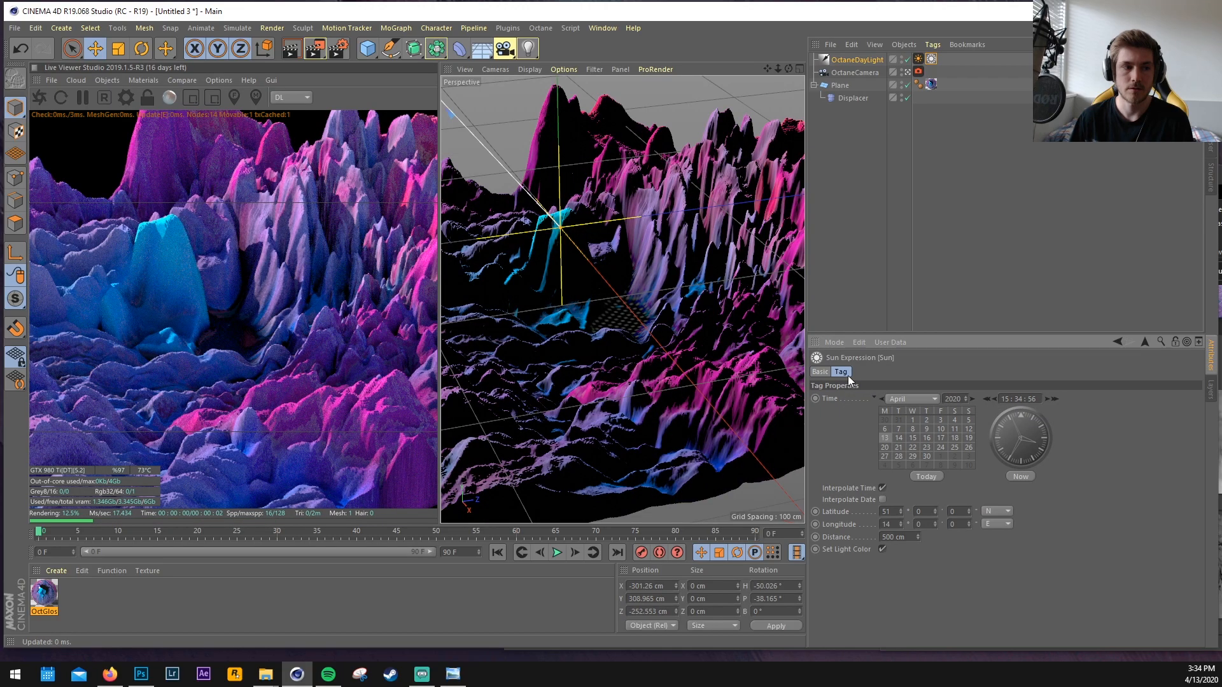
mouse_move(1022, 435)
left_mouse_down()
mouse_move(975, 403)
mouse_move(1017, 427)
left_mouse_up()
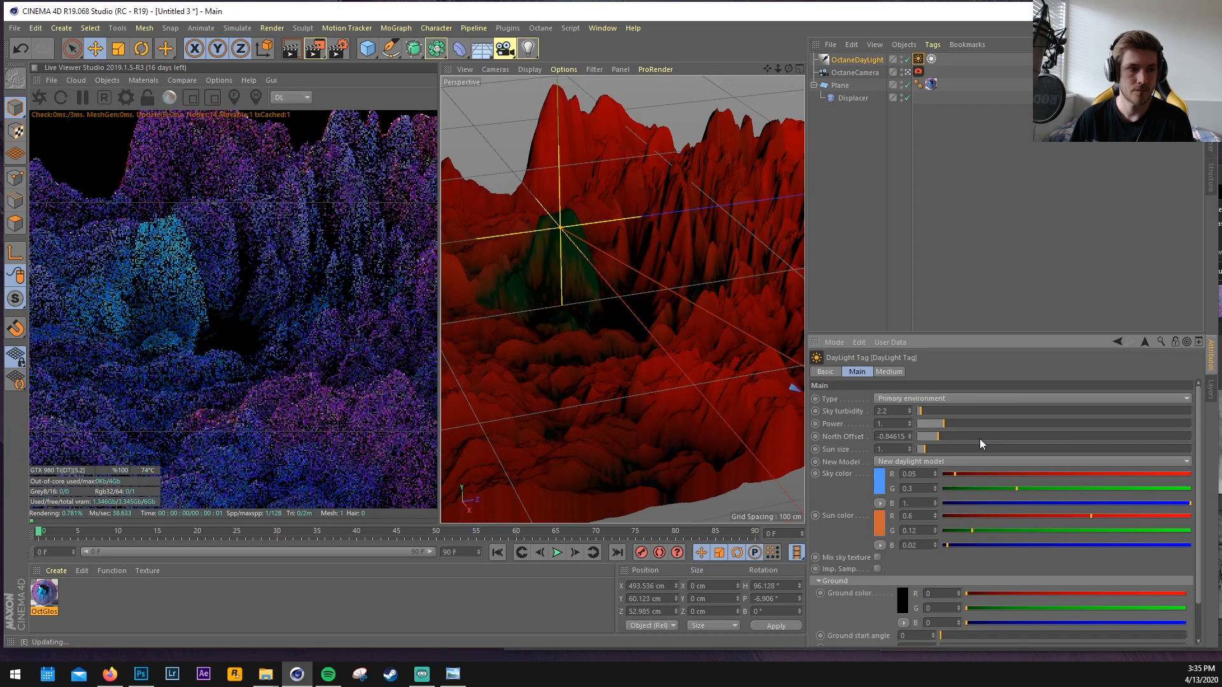
Set the daylight's north offset to about -0.11, sky turbidity to about 6.76, sun size to about 14.95 and ground start angle to 90.
left_click_drag(980, 437, 1042, 448)
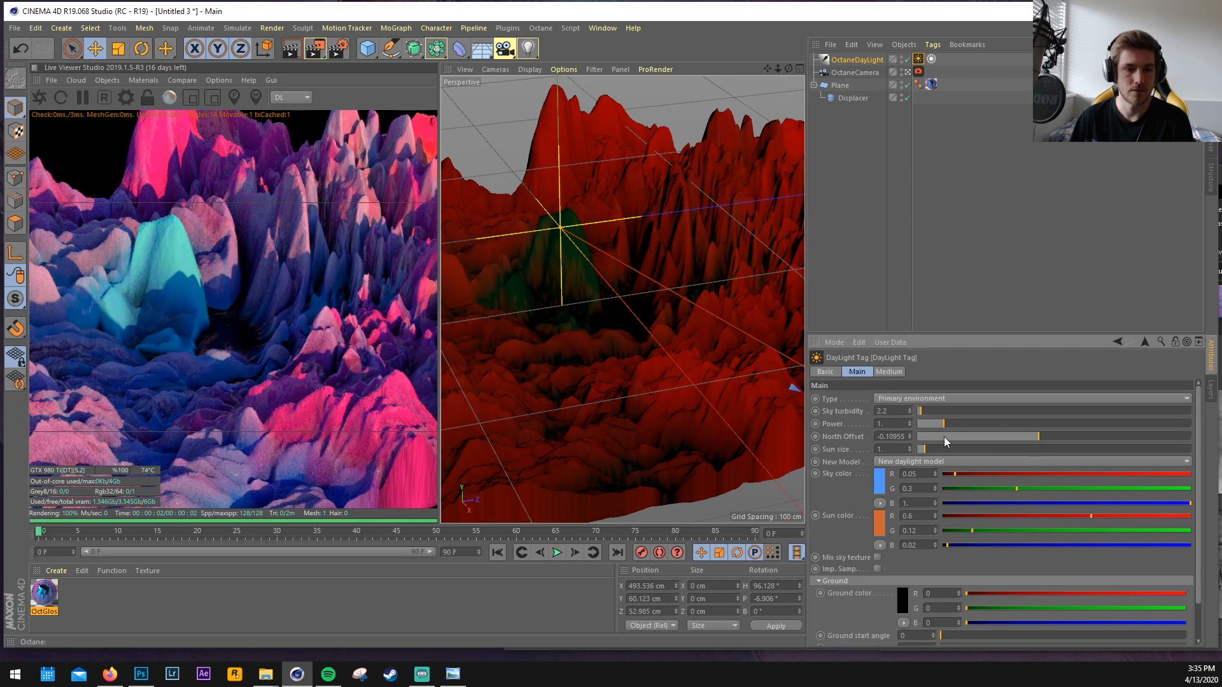
left_click_drag(972, 637, 1187, 637)
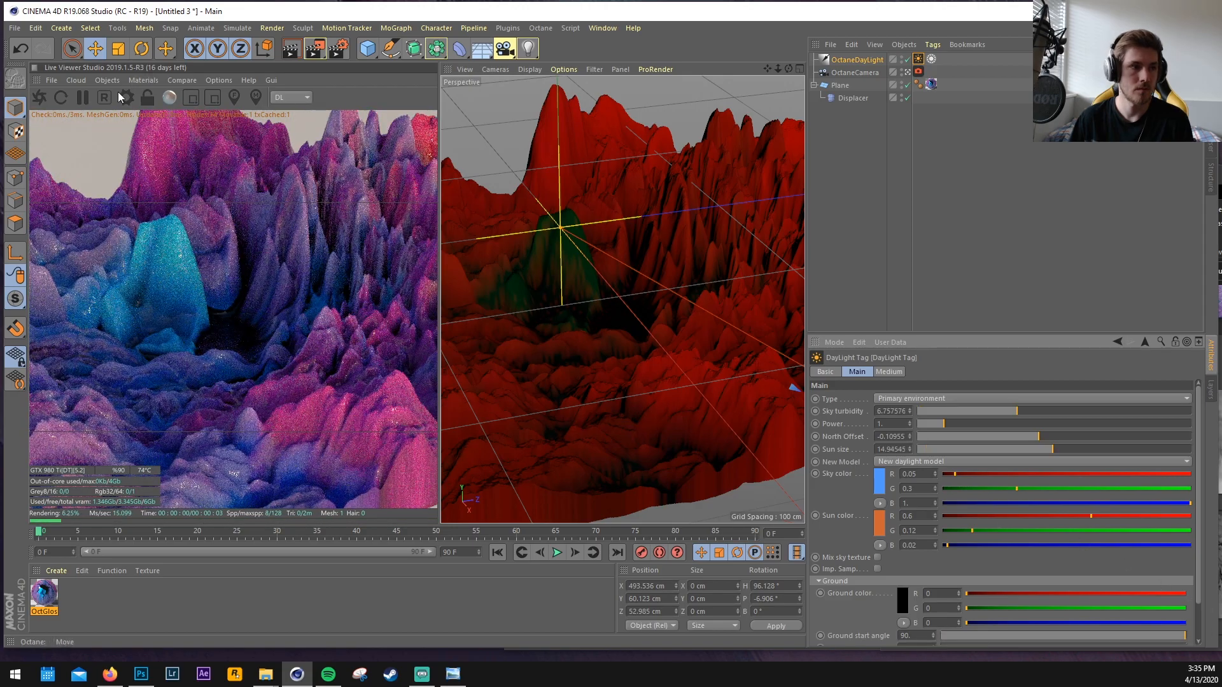
In the Octane settings, raise the bloom power to about 31 and apply the Lenox 340.CUBE preset LUT.
left_click(125, 99)
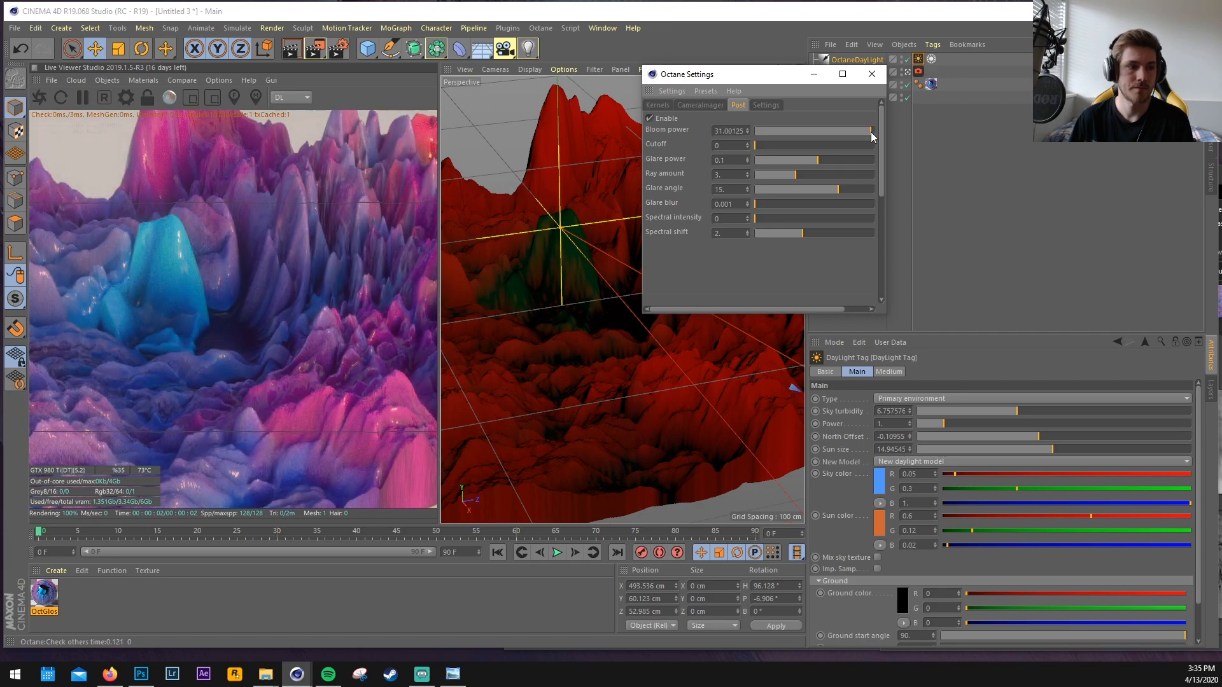
left_click(700, 105)
left_click(790, 120)
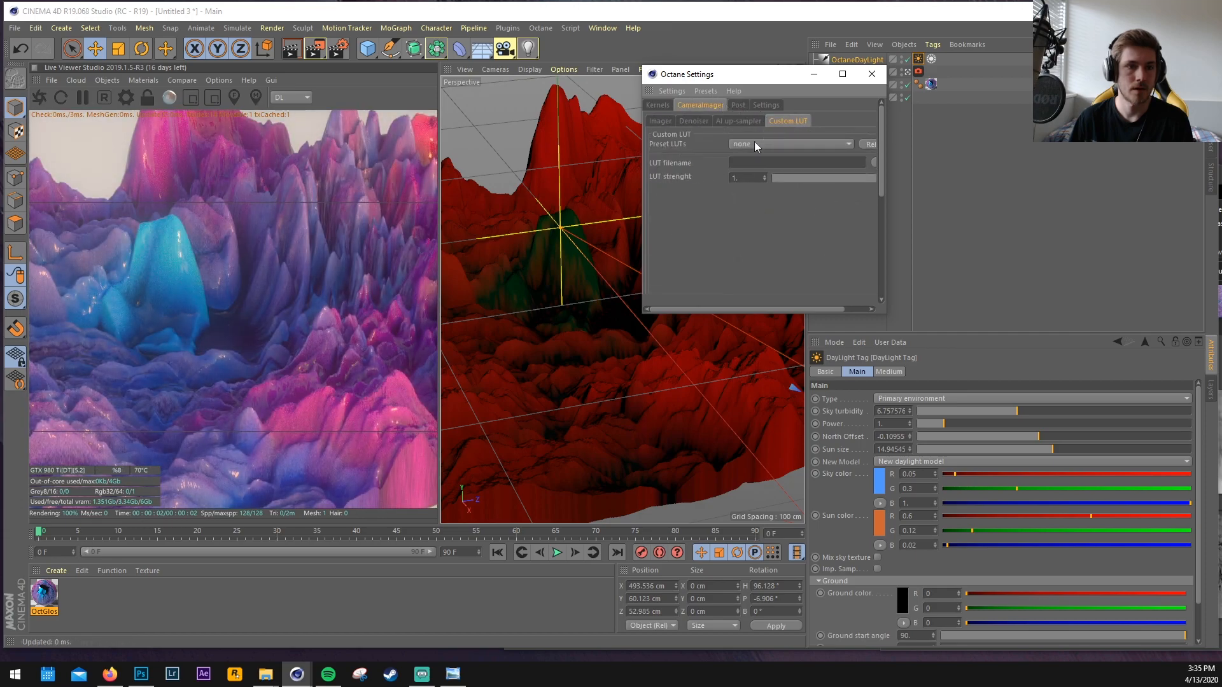
left_click(754, 143)
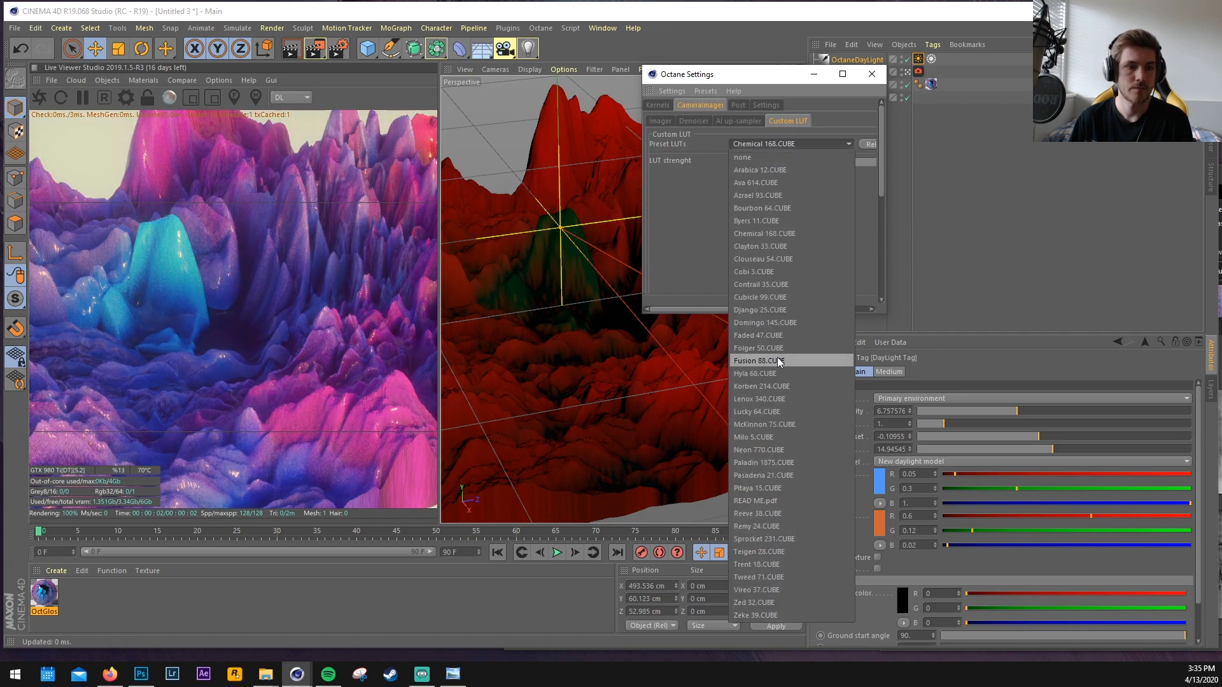
left_click(766, 370)
scroll(770, 147, "down", 3)
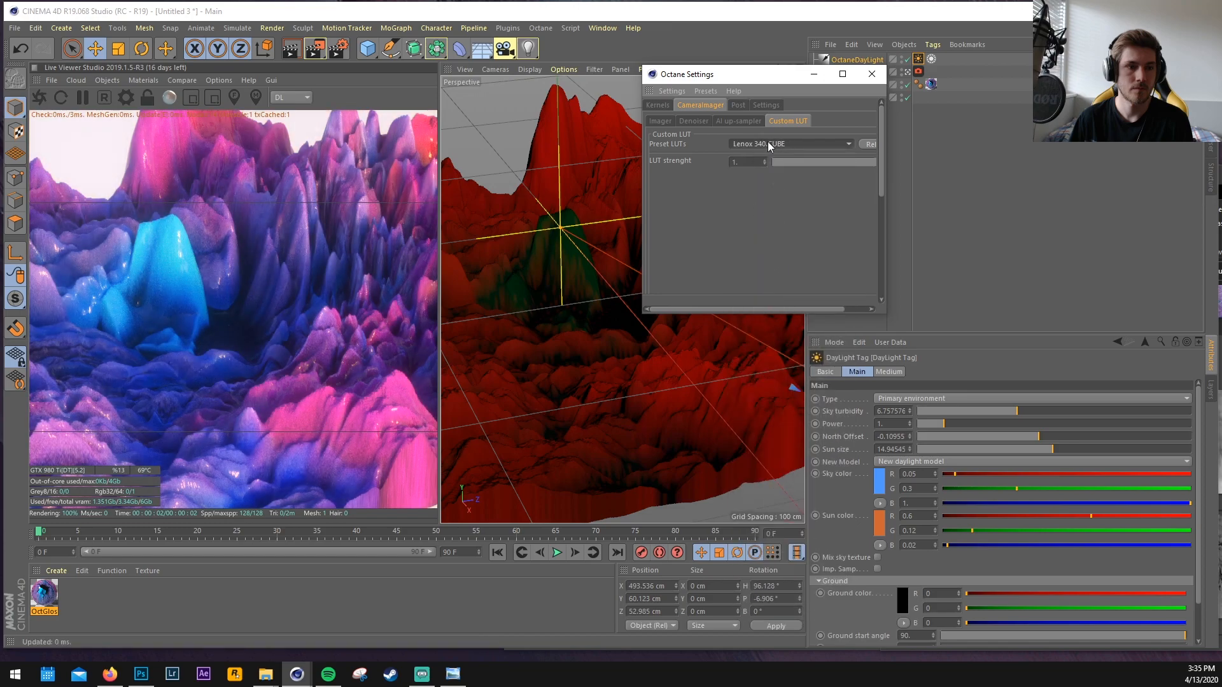
Set the camera imager's response to Portra_800CD and close the render settings.
left_click(660, 120)
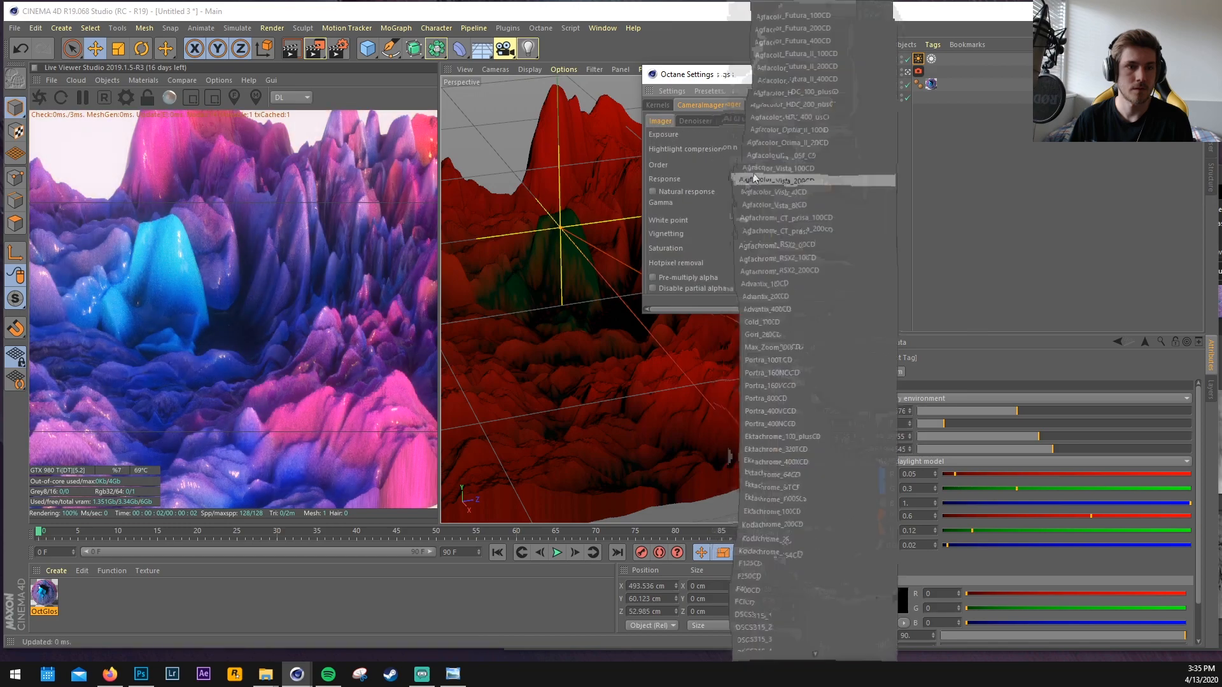
left_click(755, 179)
left_click(754, 170)
scroll(755, 179, "down", 3)
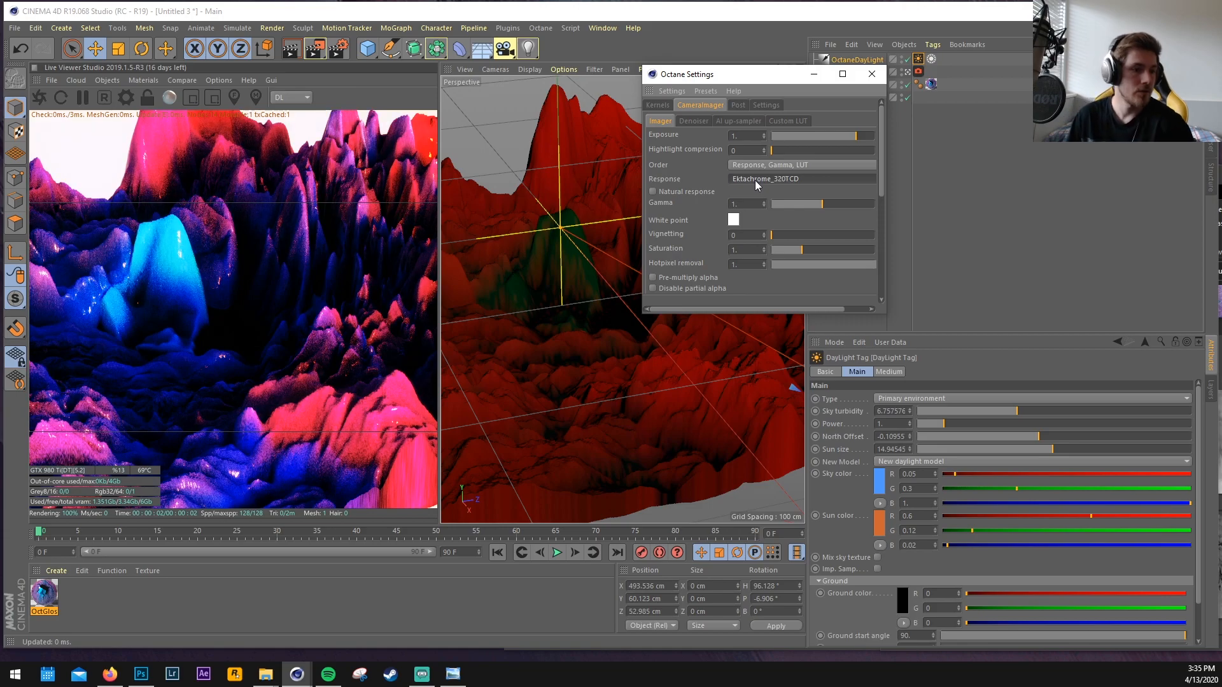
scroll(755, 180, "down", 1)
left_click(675, 193)
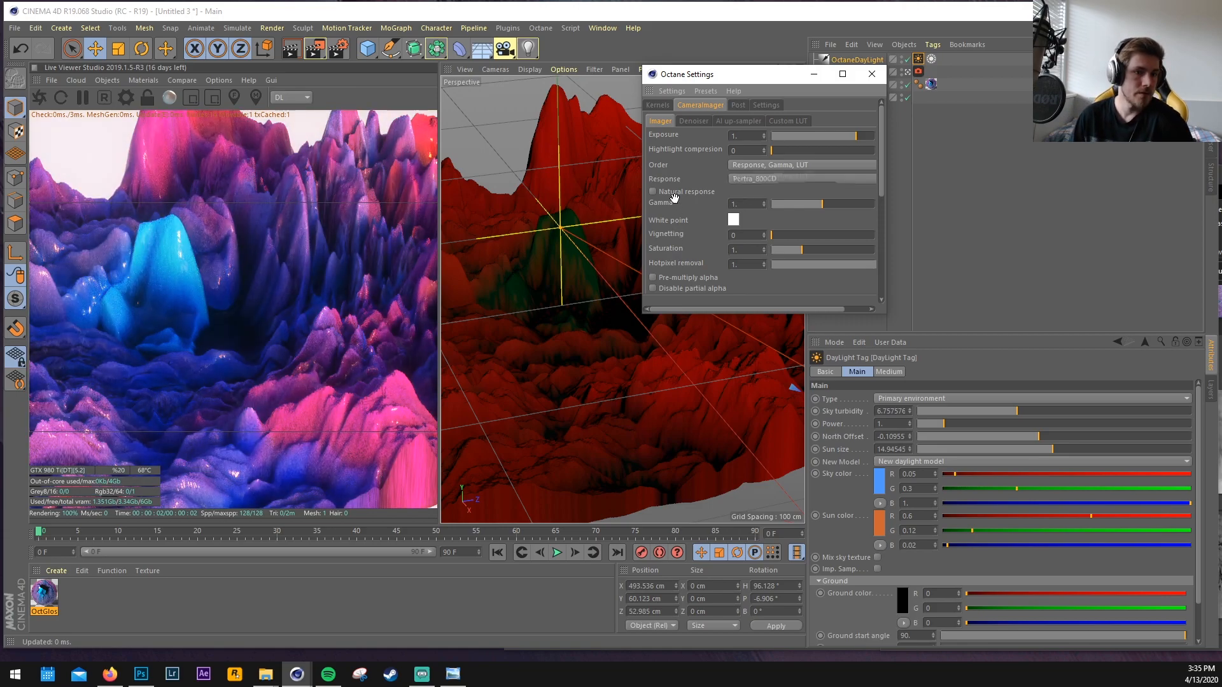
left_click(871, 74)
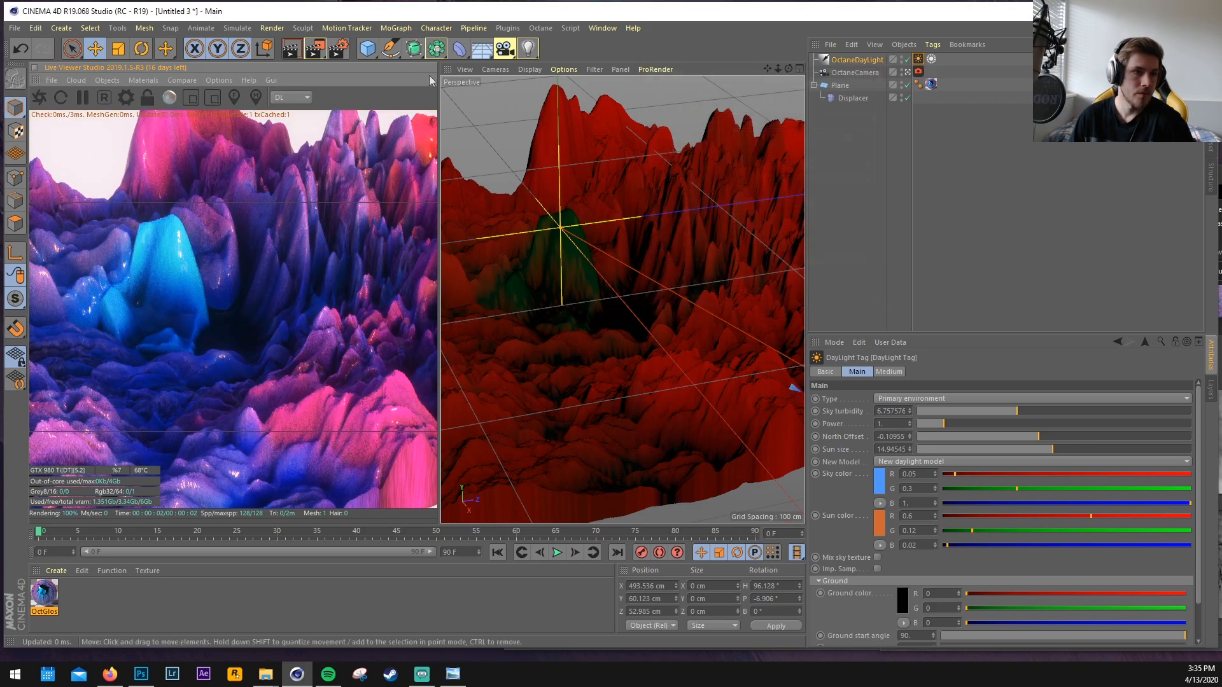
Add a sphere and scale it down to about 51.6 cm across.
left_click(367, 48)
left_click(630, 91)
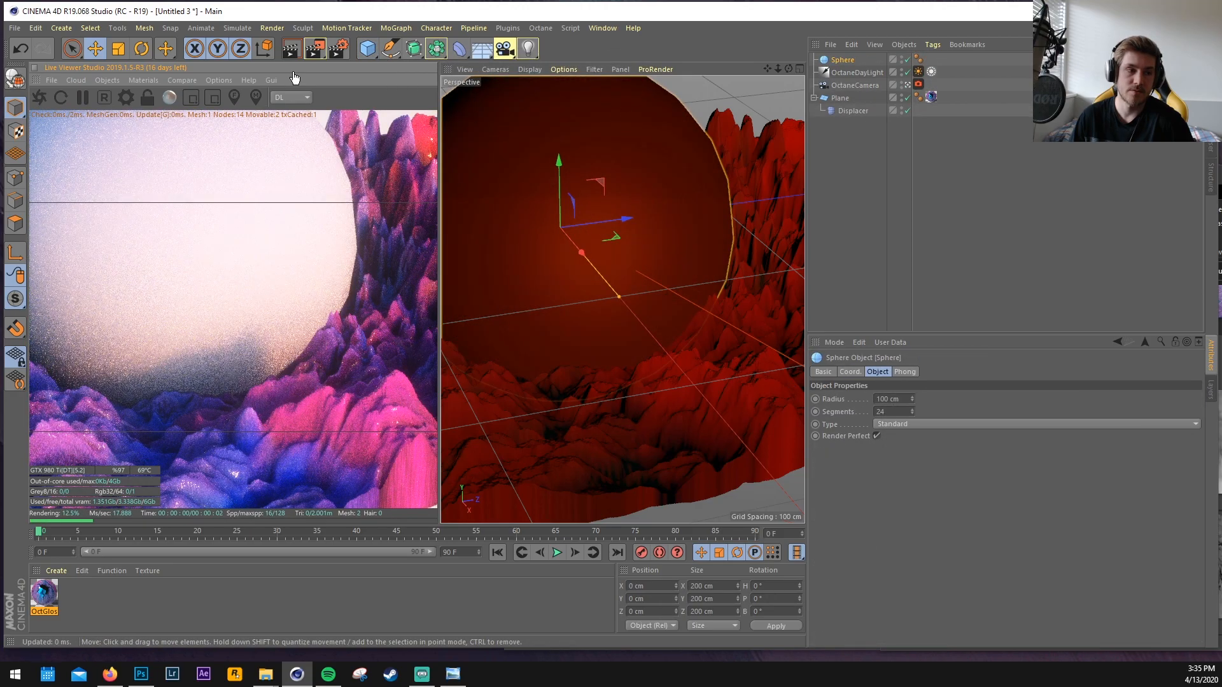
left_click(121, 49)
left_click_drag(592, 223, 331, 211)
left_click_drag(623, 86, 716, 89)
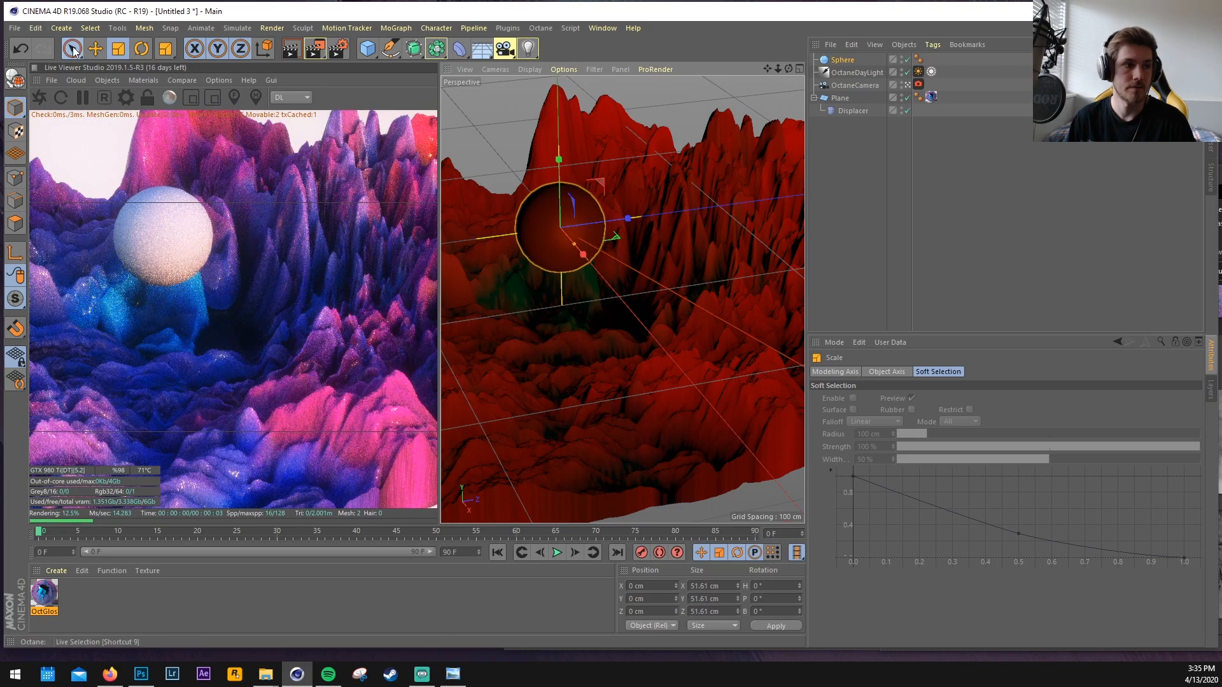
Move the sphere to about Y -24 cm, Z 25 cm and give it a new Octane Metallic material.
left_click(72, 49)
left_click_drag(562, 178, 560, 250)
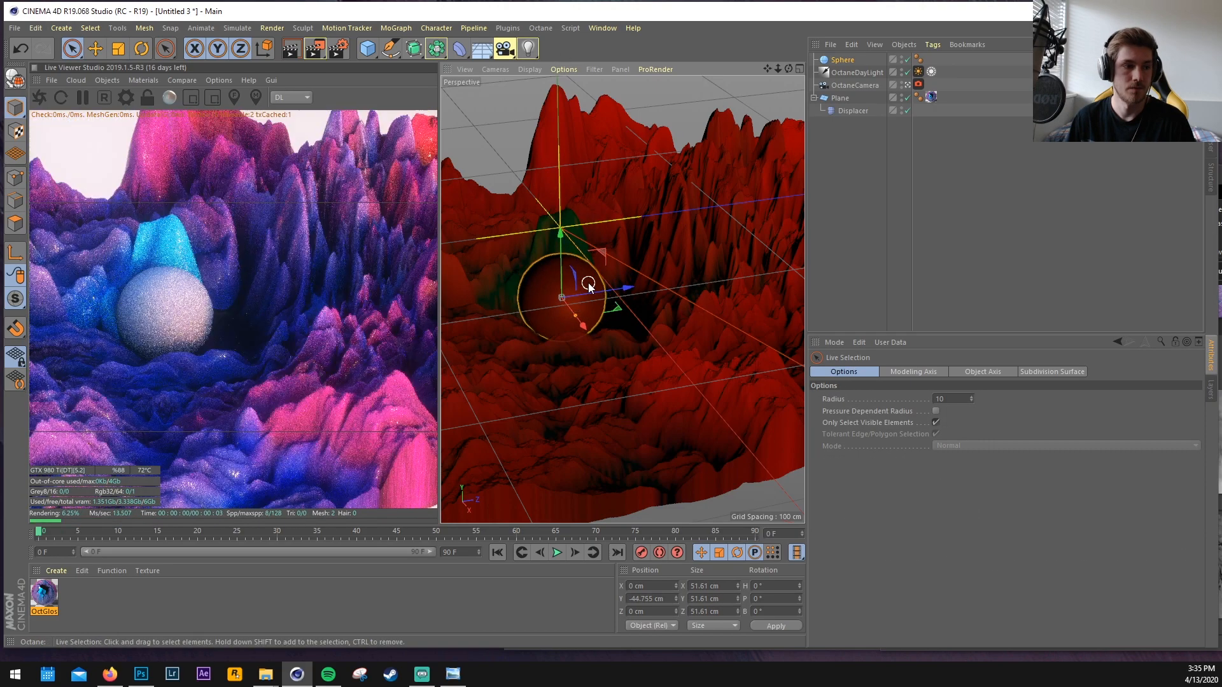
left_click_drag(589, 287, 608, 220)
left_click(143, 80)
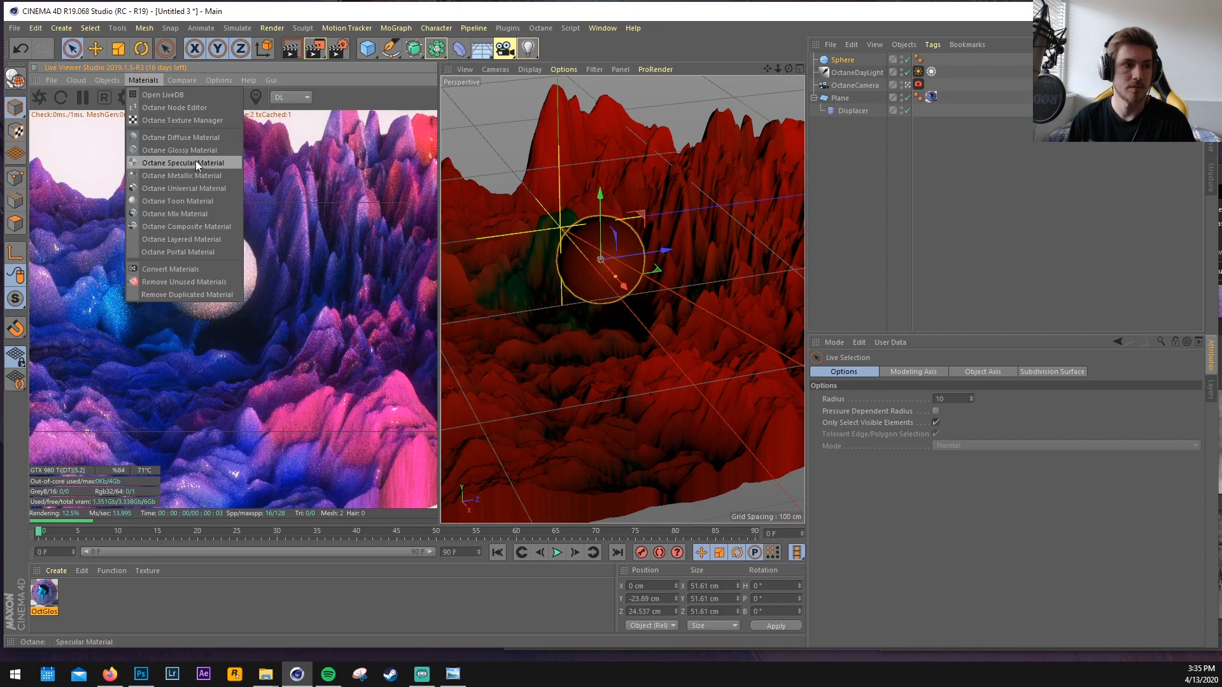
left_click(191, 176)
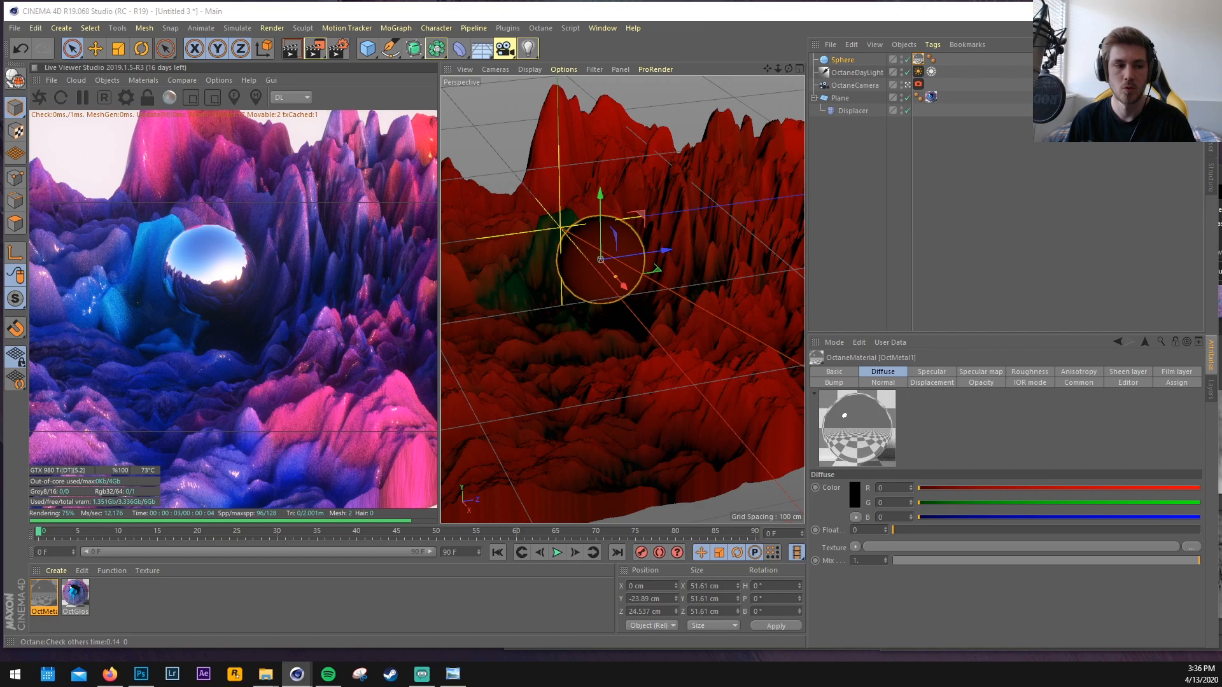
Remove the sphere, the Octane camera and the plane's Displacer from the scene.
left_click_drag(865, 132, 834, 72)
left_click(842, 126)
left_click(853, 110)
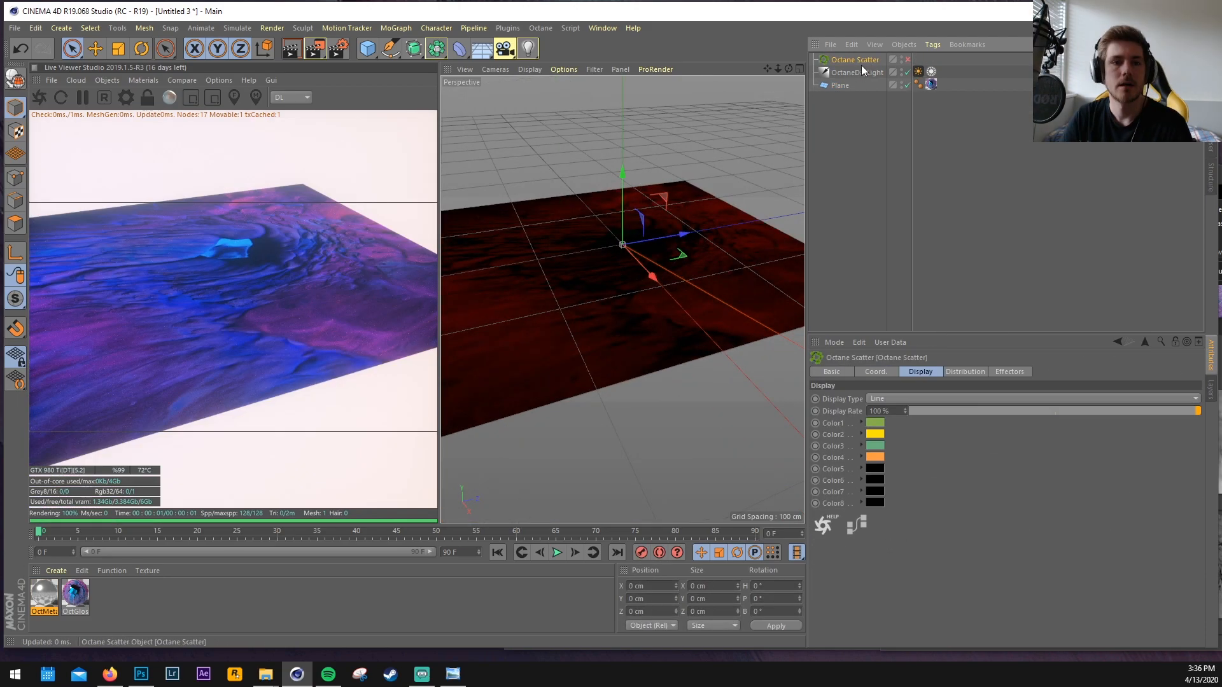
Add a capsule with a 1 cm radius and make it a child of the Octane Scatter object.
left_click_drag(368, 48, 468, 116)
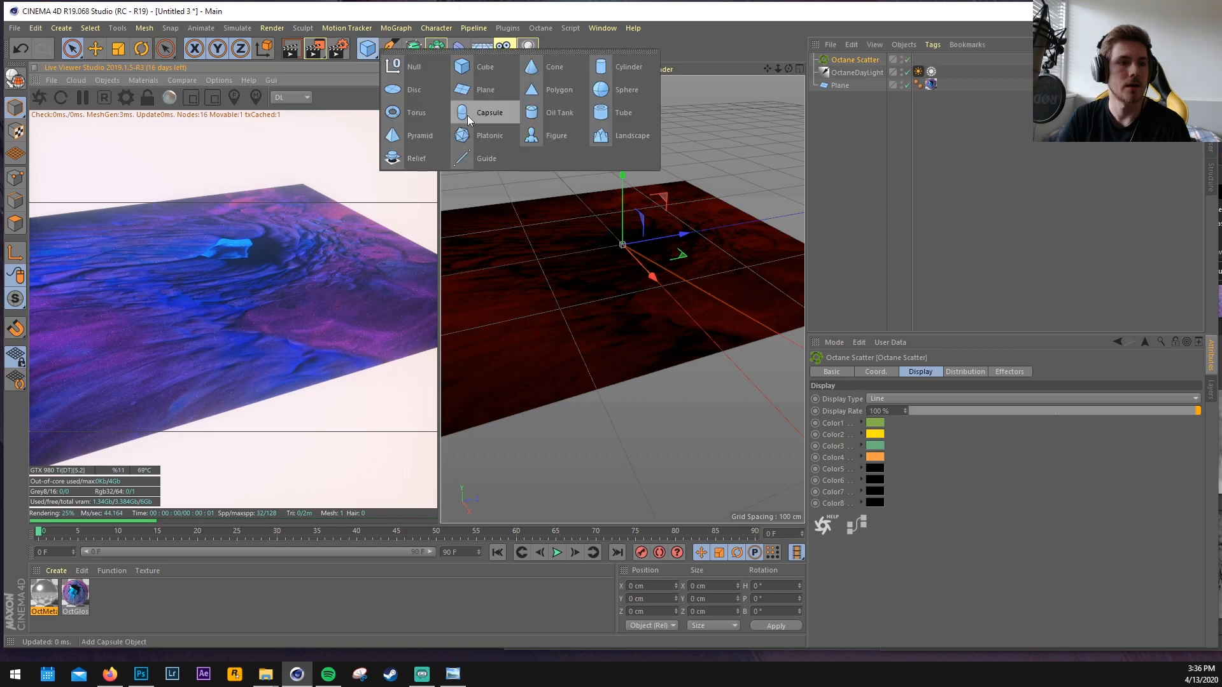
left_click(467, 116)
double_click(917, 401)
type("1")
left_click_drag(844, 60, 848, 69)
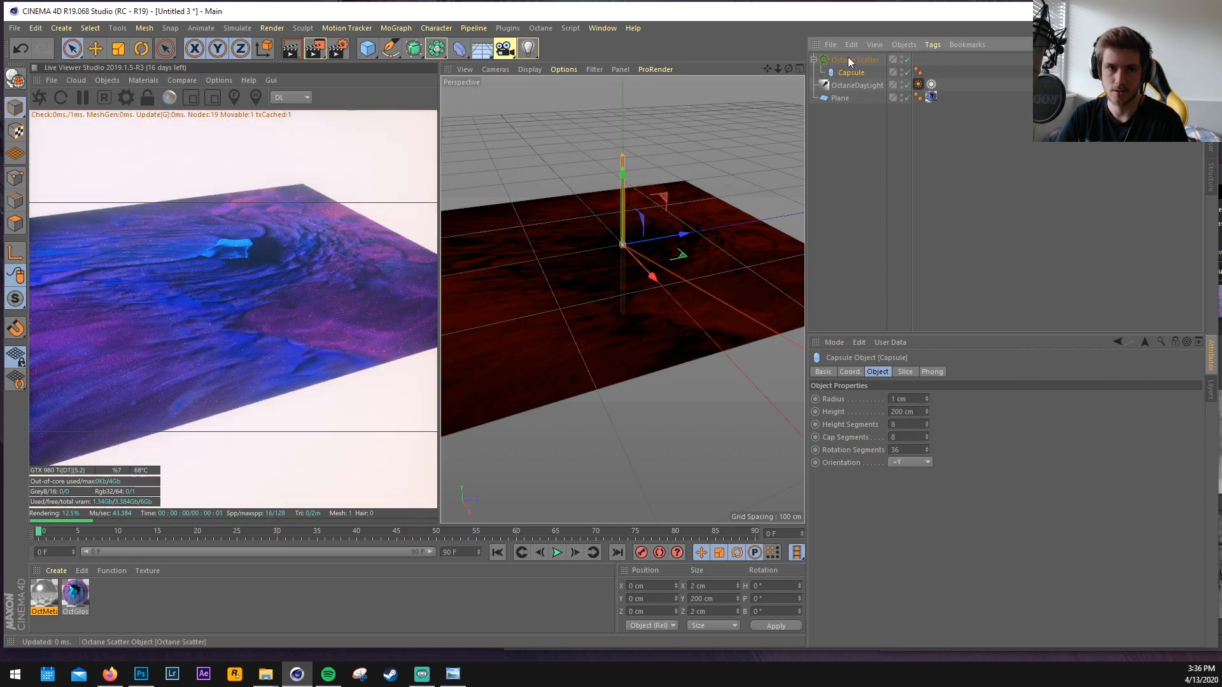
Assign the Plane as the surface on which the Octane Scatter distributes the capsules.
left_click(847, 58)
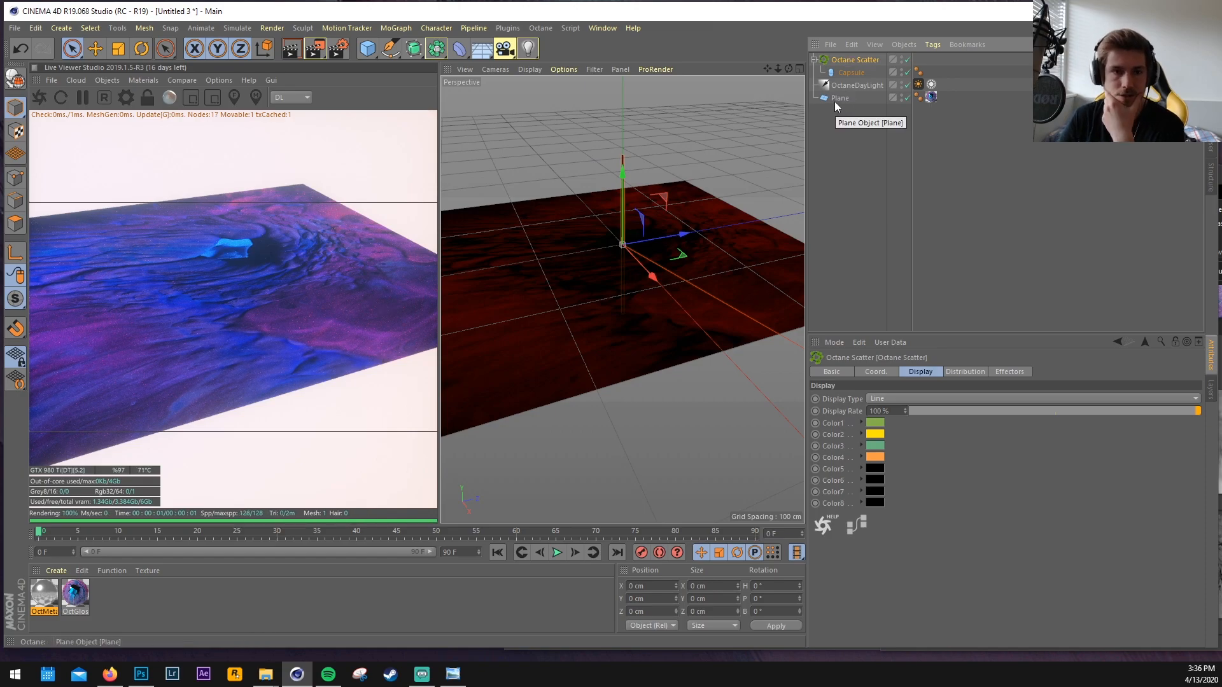
left_click(965, 372)
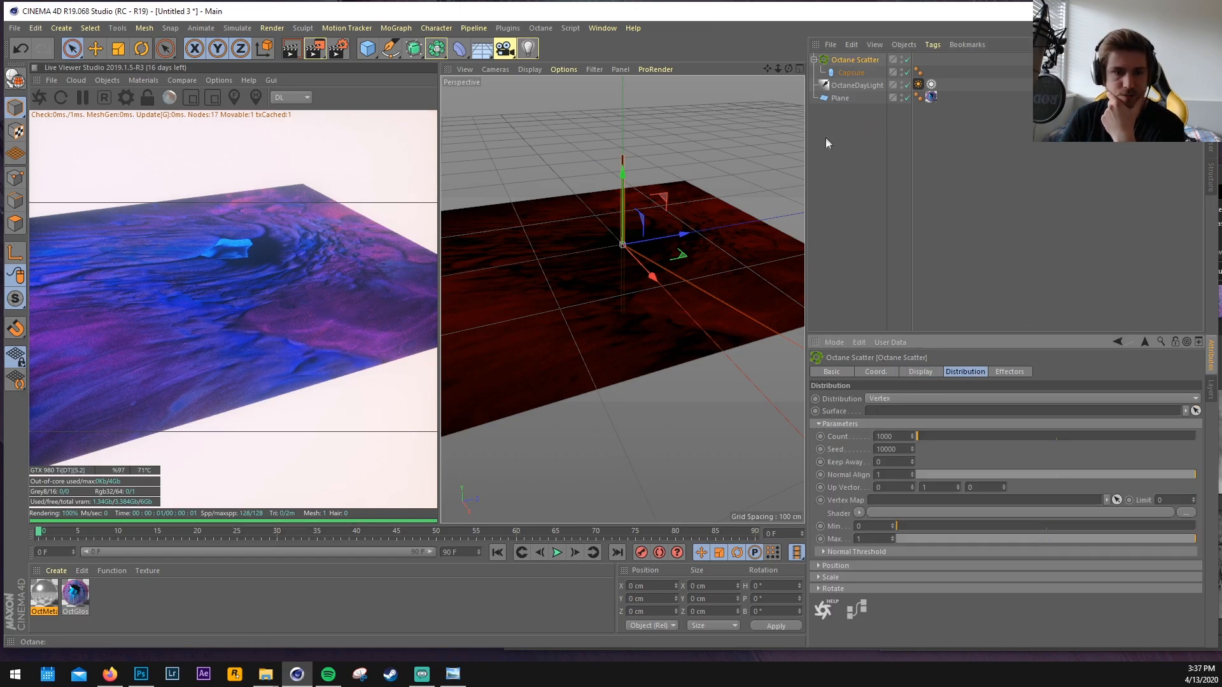
left_click(839, 98)
left_click_drag(923, 434, 914, 409)
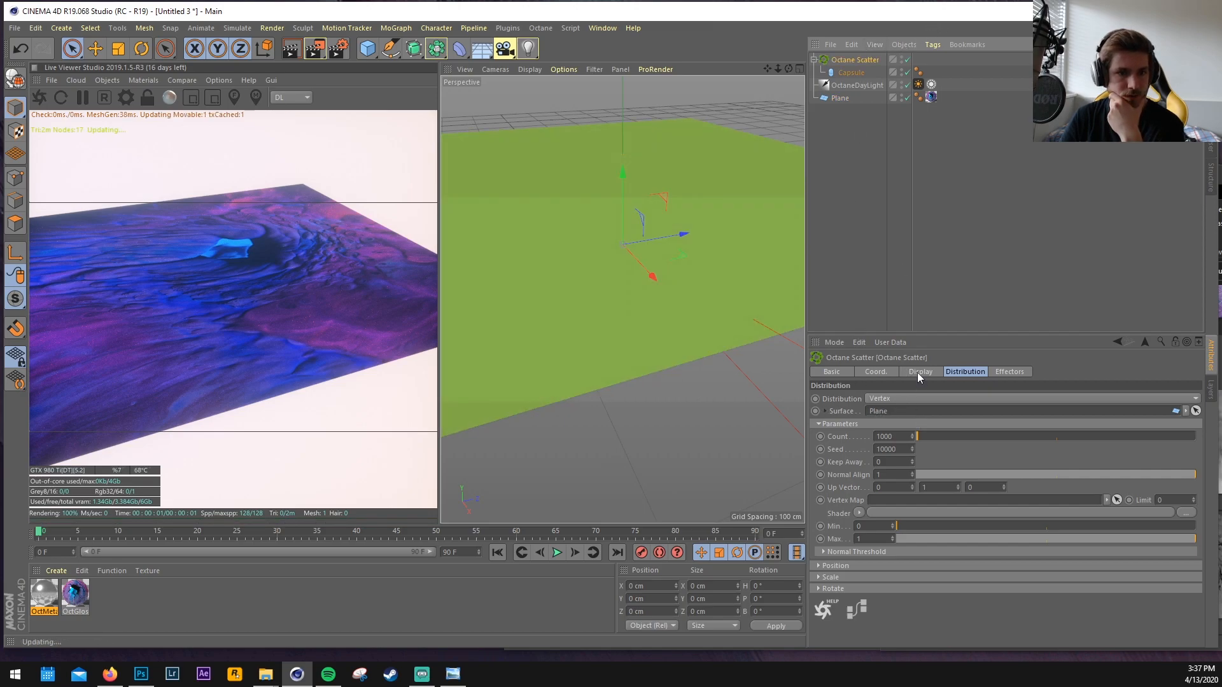
Load 25_DISP.png as the image texture that displaces the positions of the scattered capsules.
left_click(829, 578)
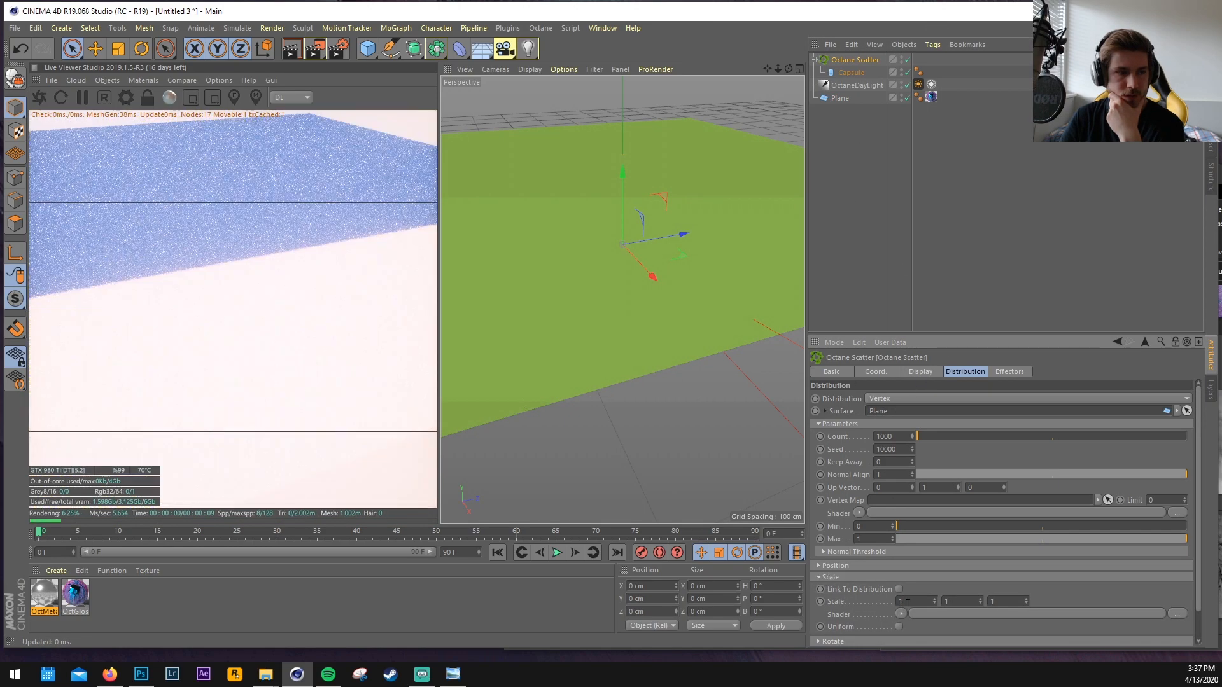
left_click(914, 608)
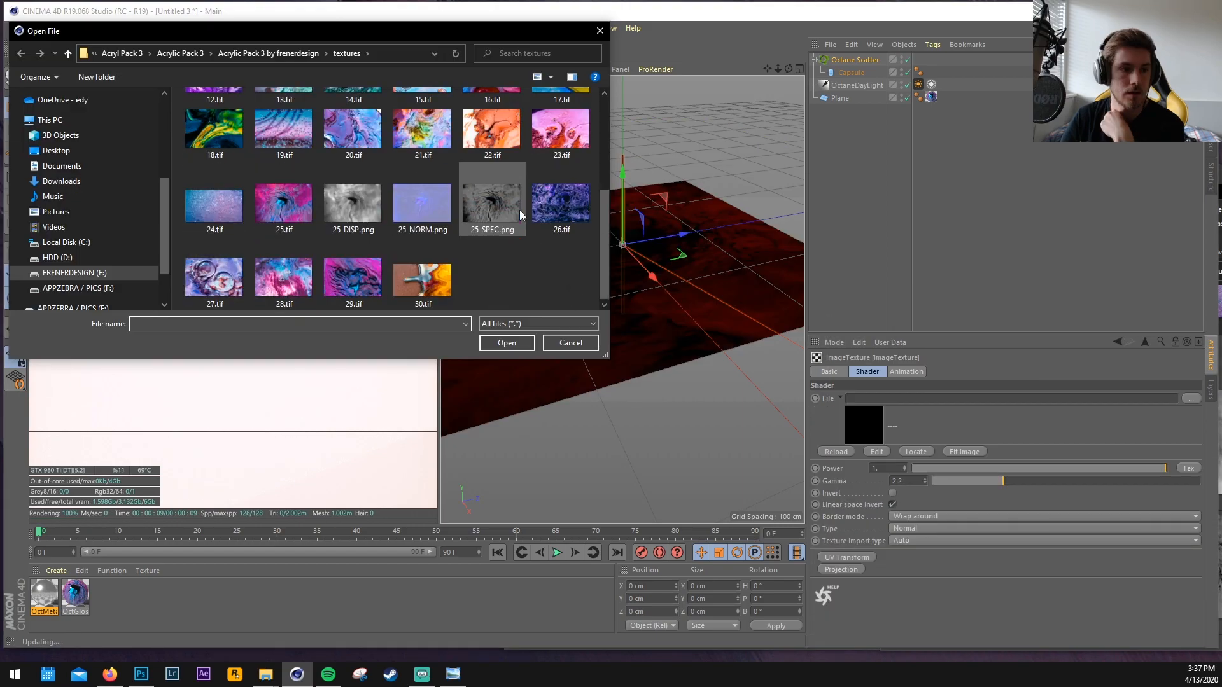
double_click(375, 210)
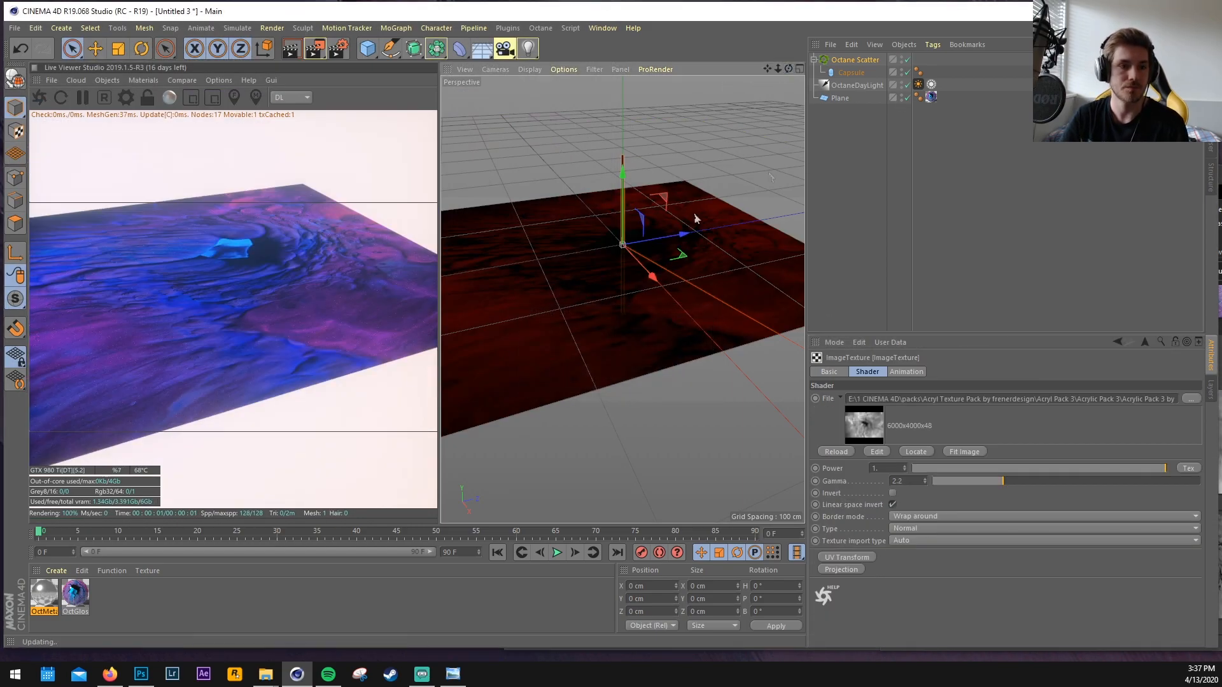
left_click(75, 593)
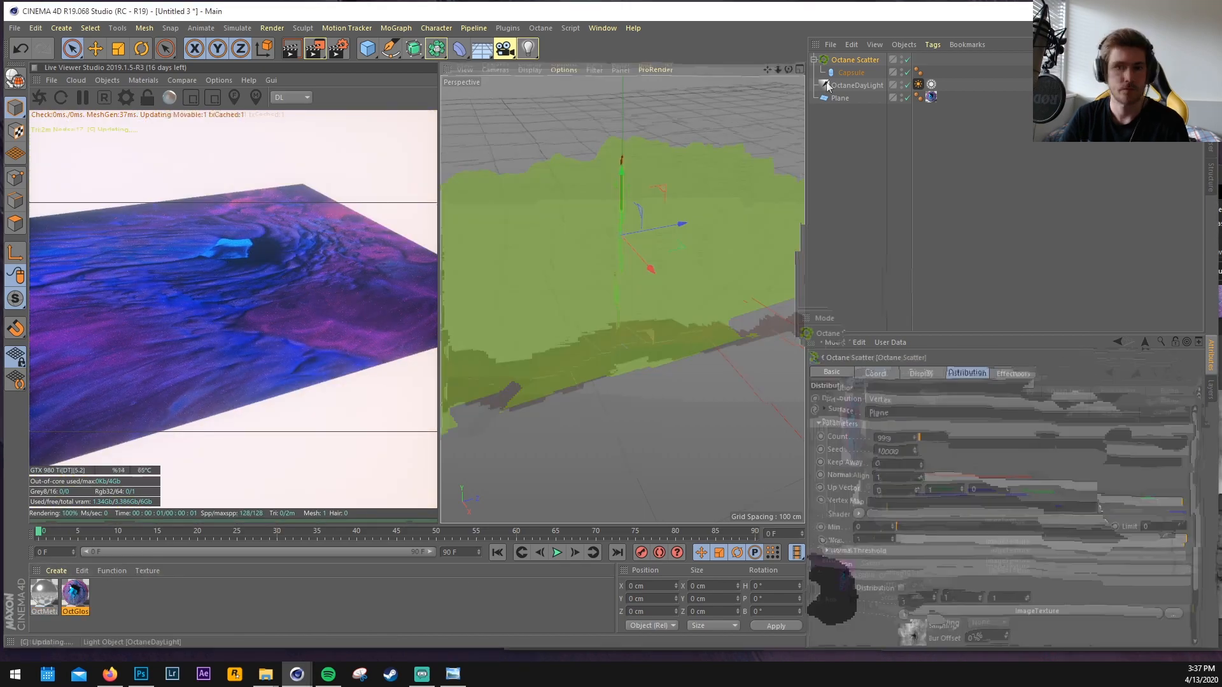
Set both the width segments and the height segments of the Plane to 500.
left_click(841, 98)
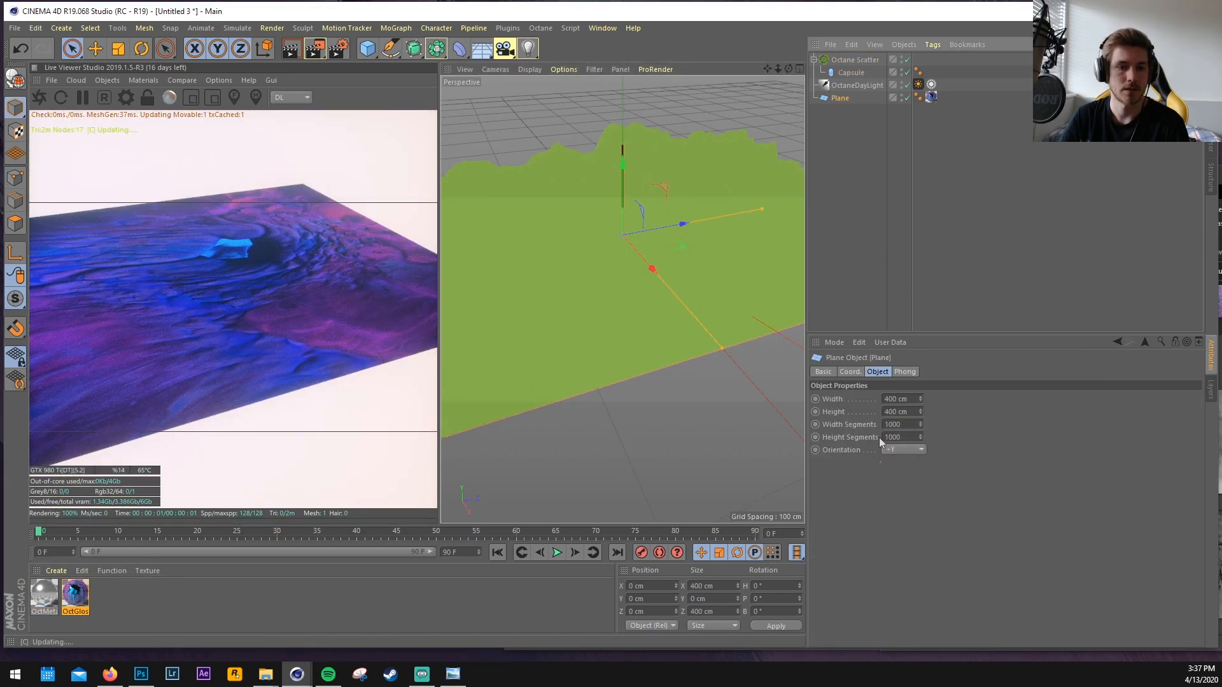
double_click(904, 427)
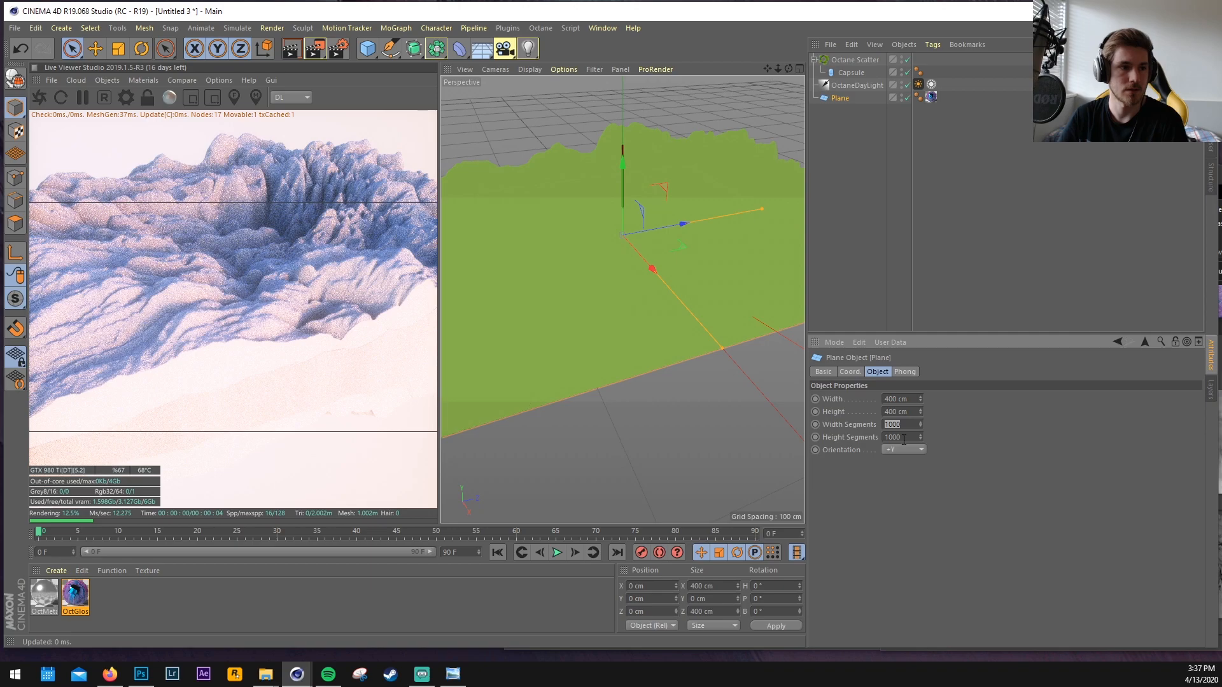
type("500")
key("Tab")
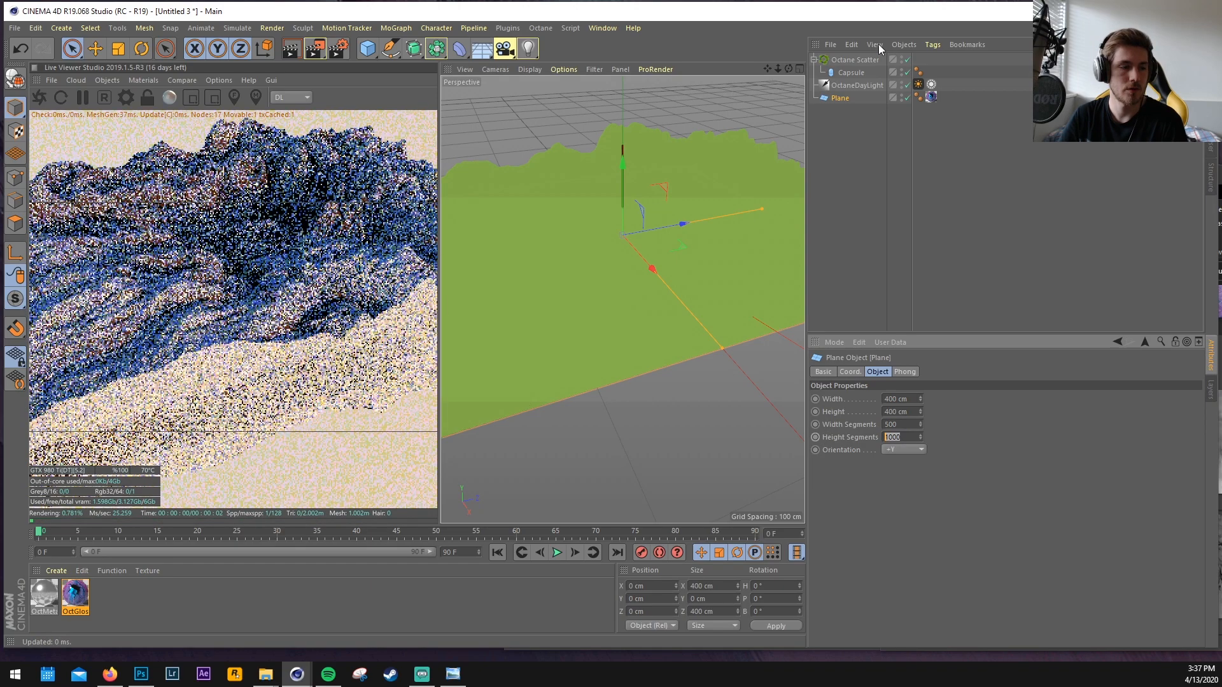
type("500")
key("Return")
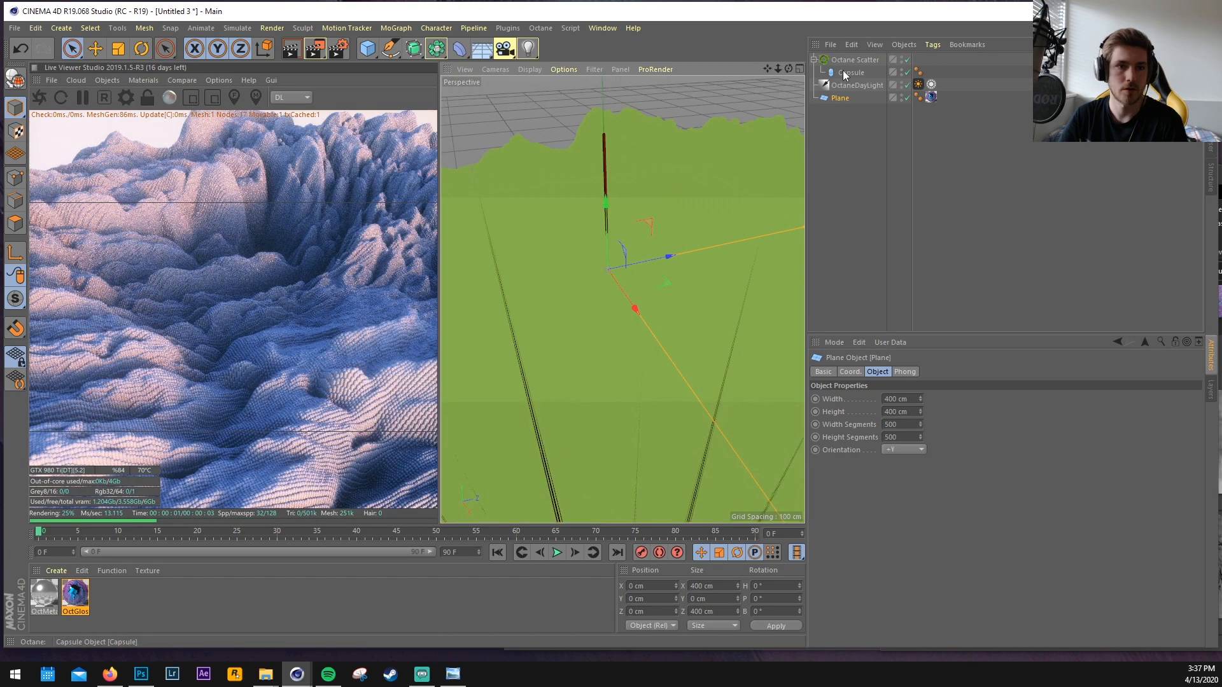
Transfer the OctGlossy1 material tag from the Plane to the Capsule.
left_click_drag(789, 68, 789, 66)
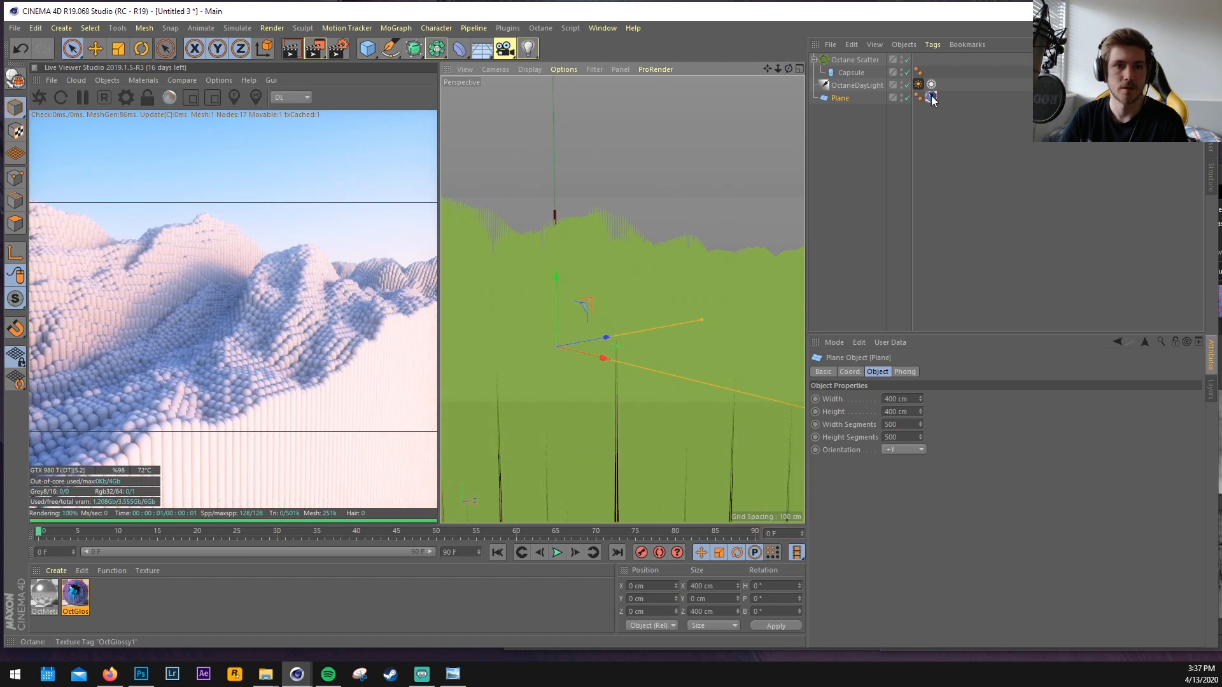
left_click_drag(931, 97, 930, 71)
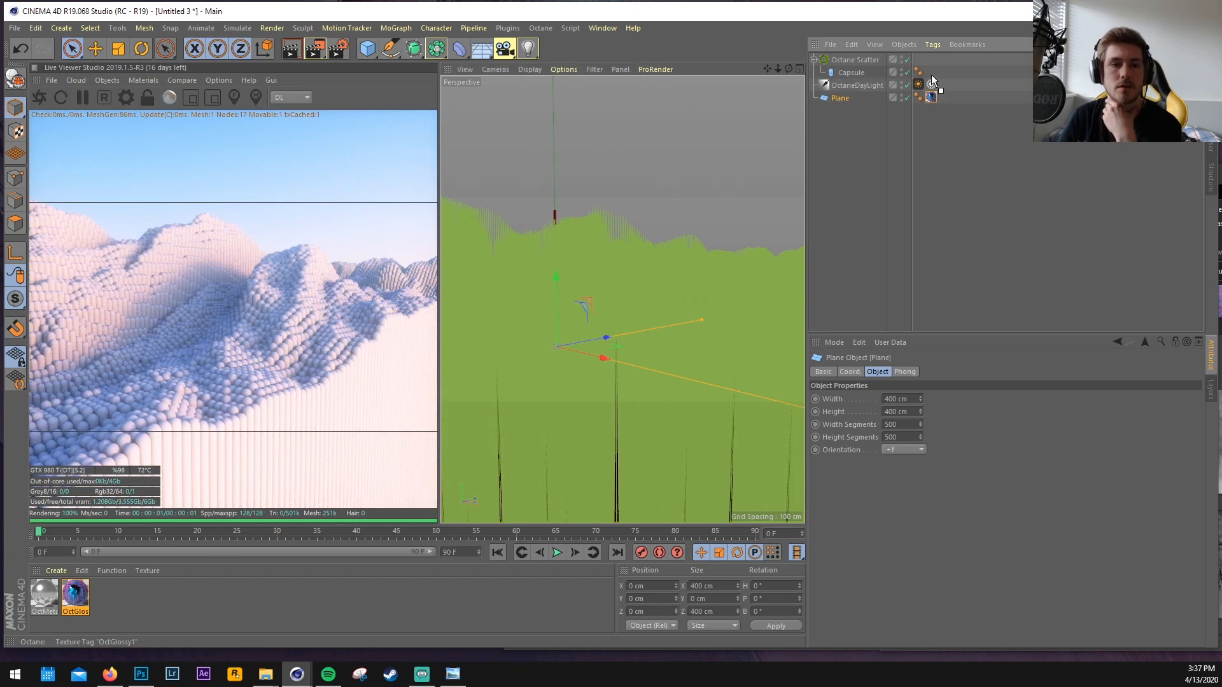
left_click_drag(791, 67, 773, 82)
Add a texture projection to OctGlossy1's diffuse image, set it to Box and expand its position settings.
left_click(75, 598)
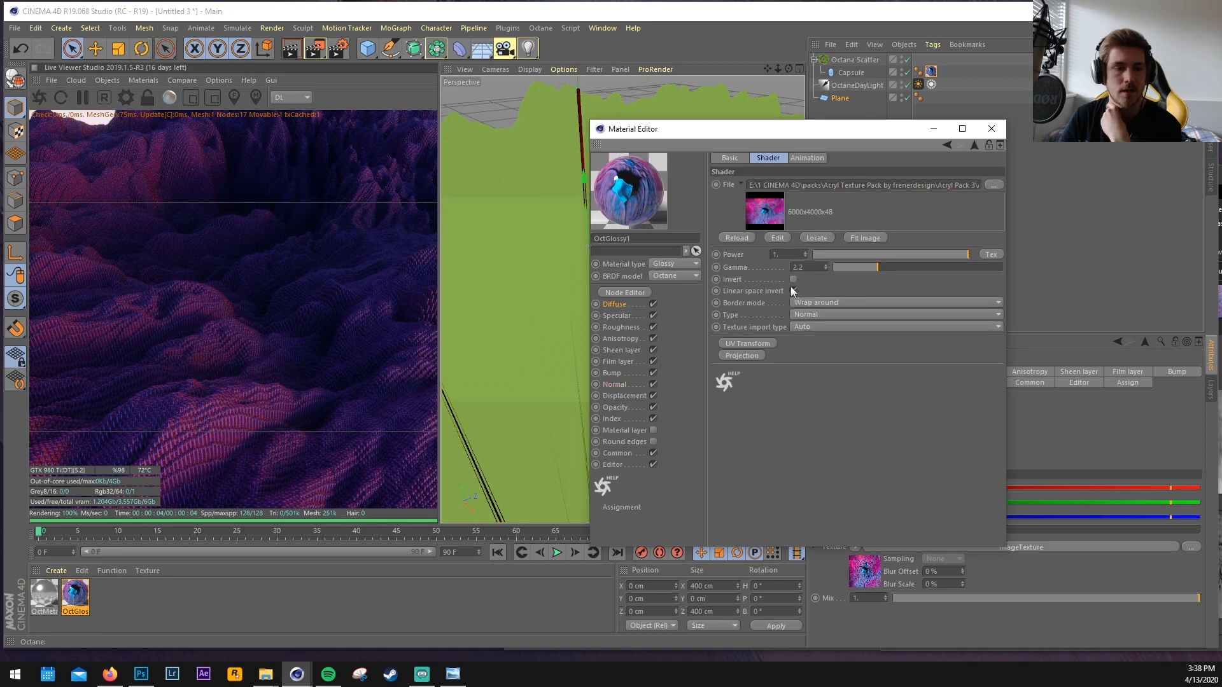
left_click(744, 358)
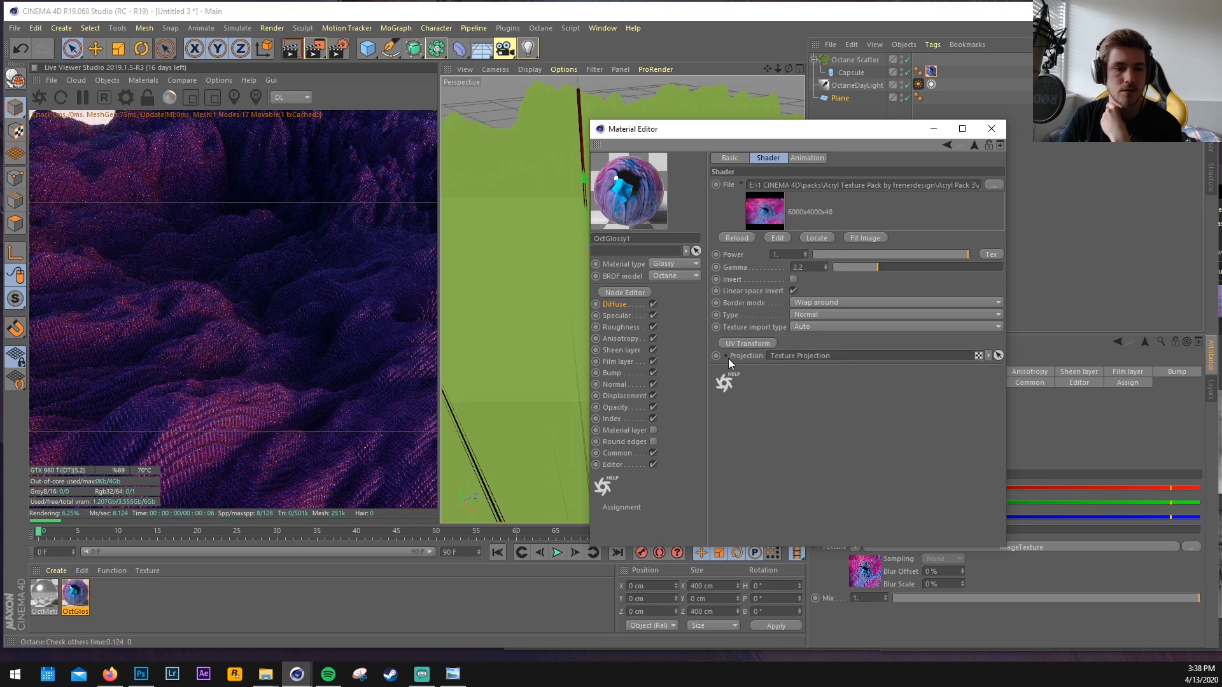
left_click(726, 356)
left_click(803, 396)
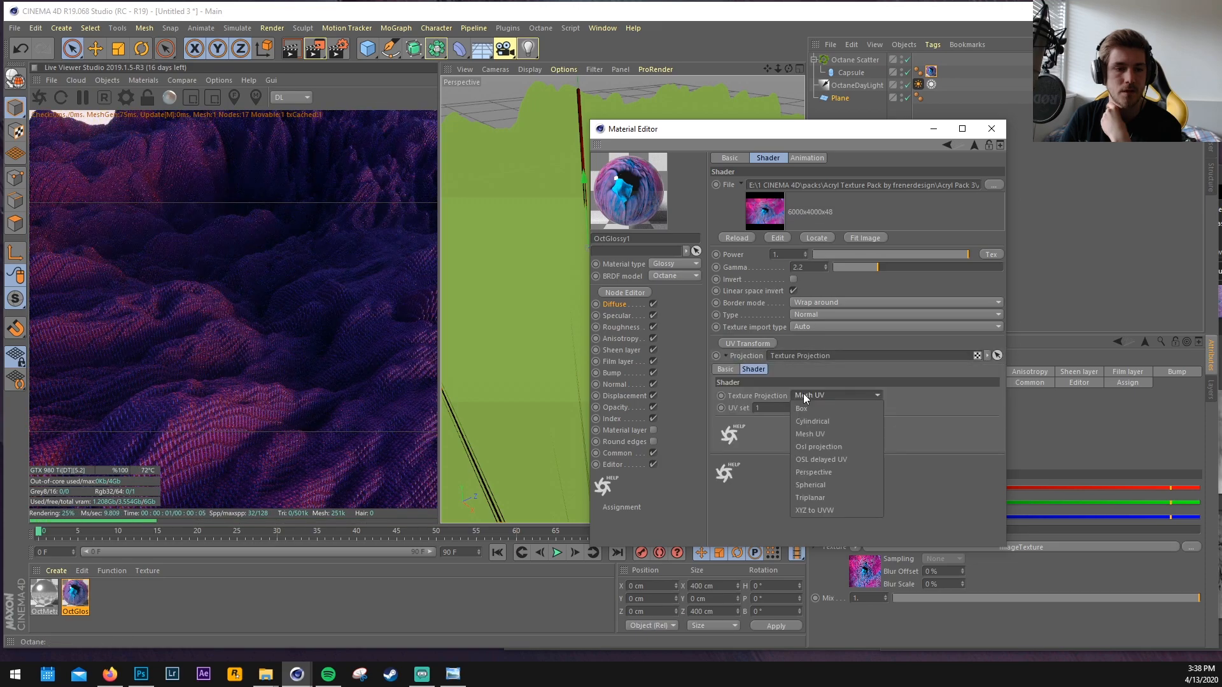
left_click(802, 409)
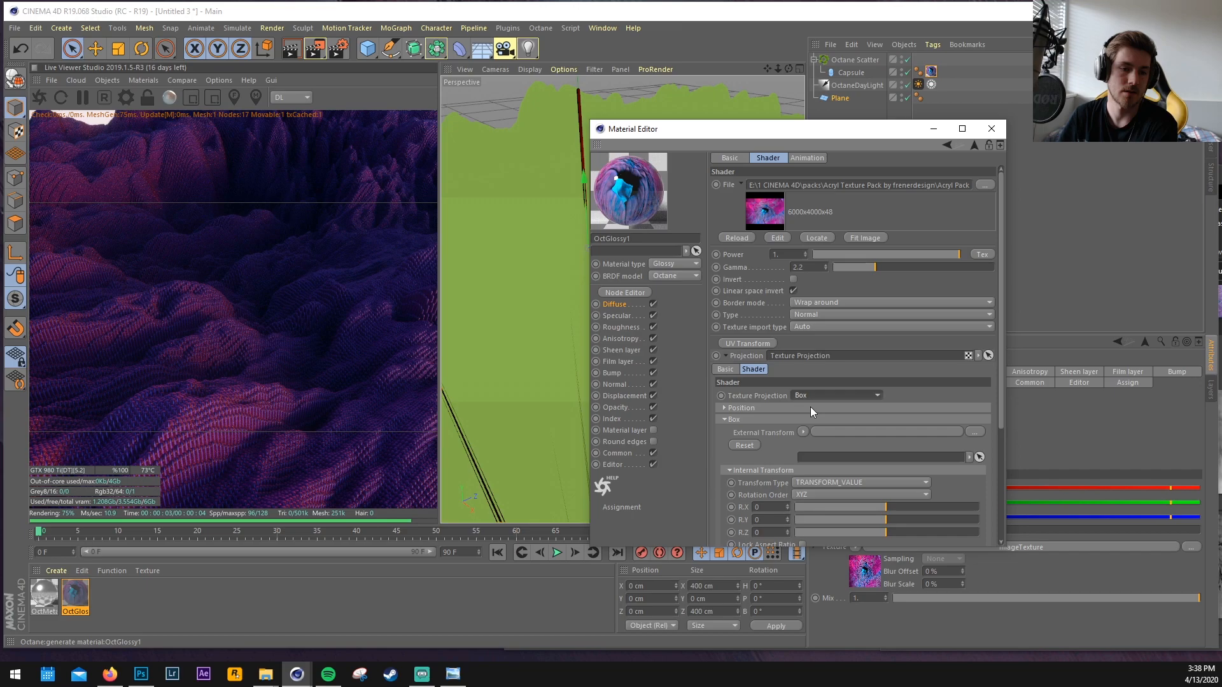
left_click(811, 407)
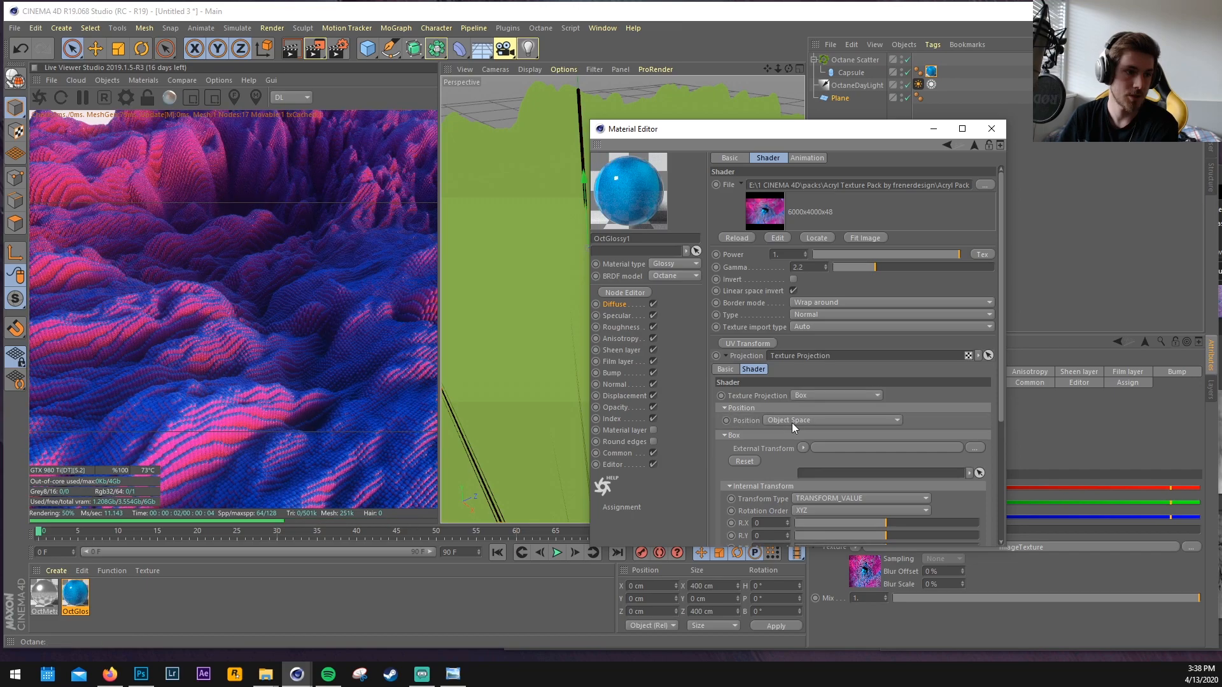
Lock the aspect ratio of the Box projection's internal transform and scale it down to about 0.2.
left_click_drag(732, 129, 799, 81)
scroll(876, 364, "down", 5)
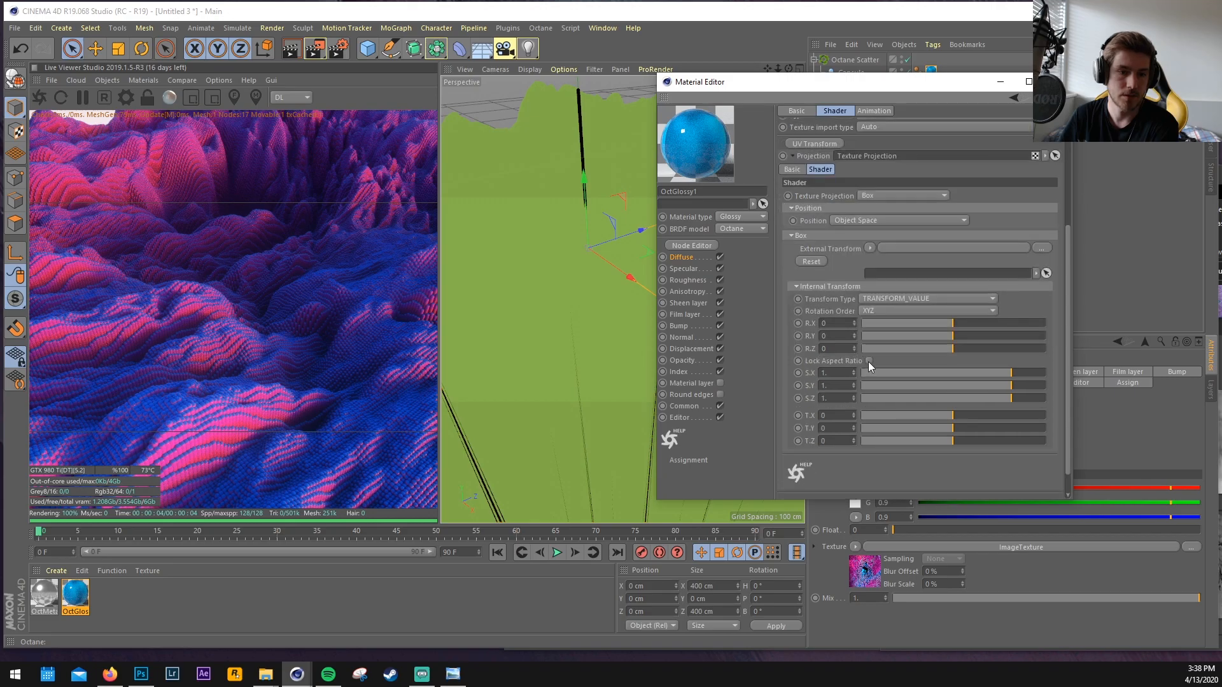
left_click(870, 361)
left_click_drag(998, 374, 986, 374)
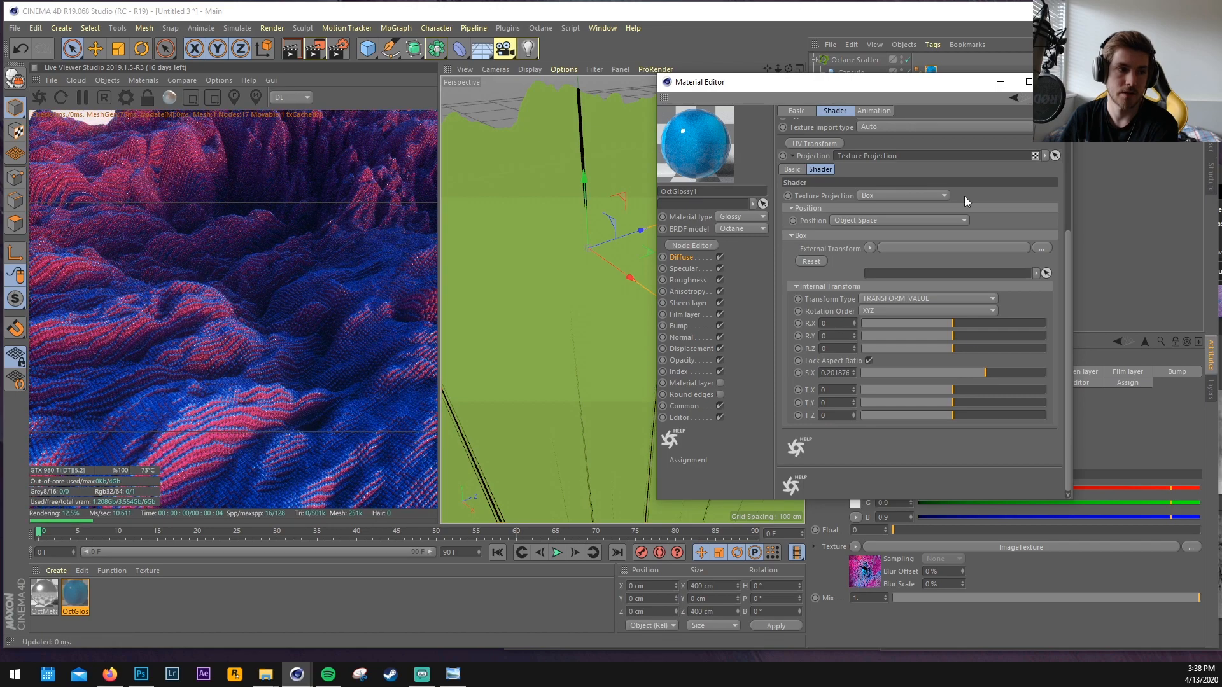
left_click(657, 211)
Check the pixel dimensions of the 25.tif texture in its file properties in File Explorer.
left_click_drag(657, 212, 636, 123, "alt")
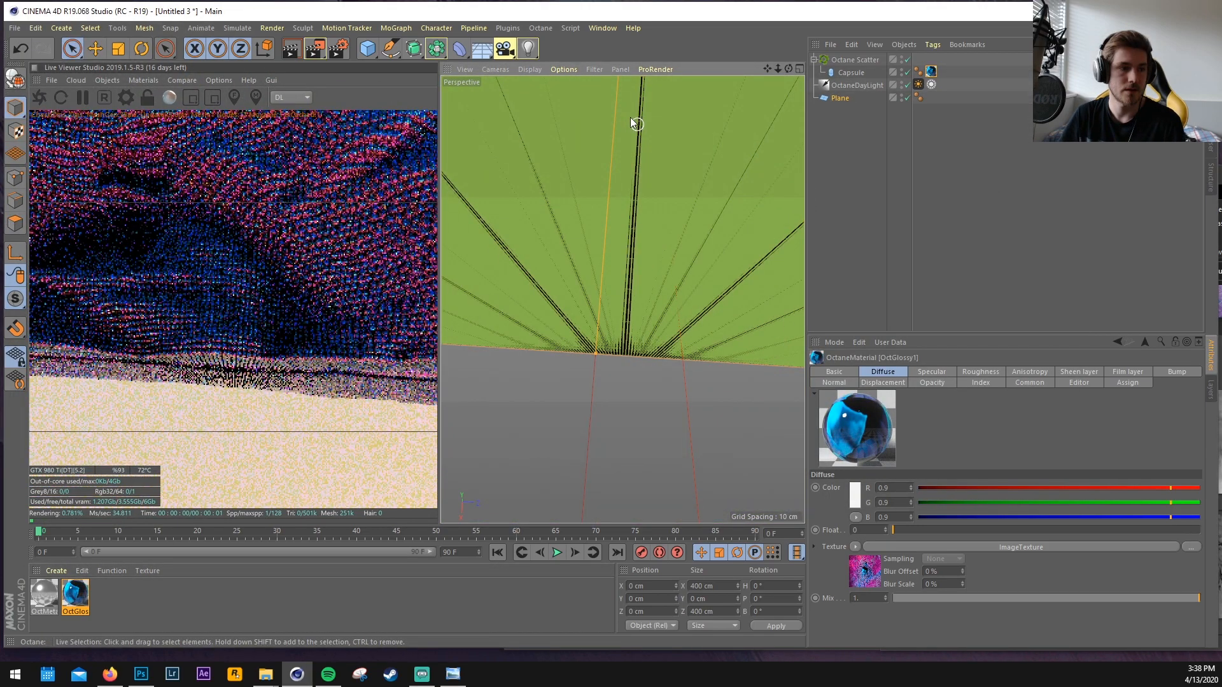
scroll(631, 119, "down", 5)
left_click_drag(644, 183, 662, 426, "alt")
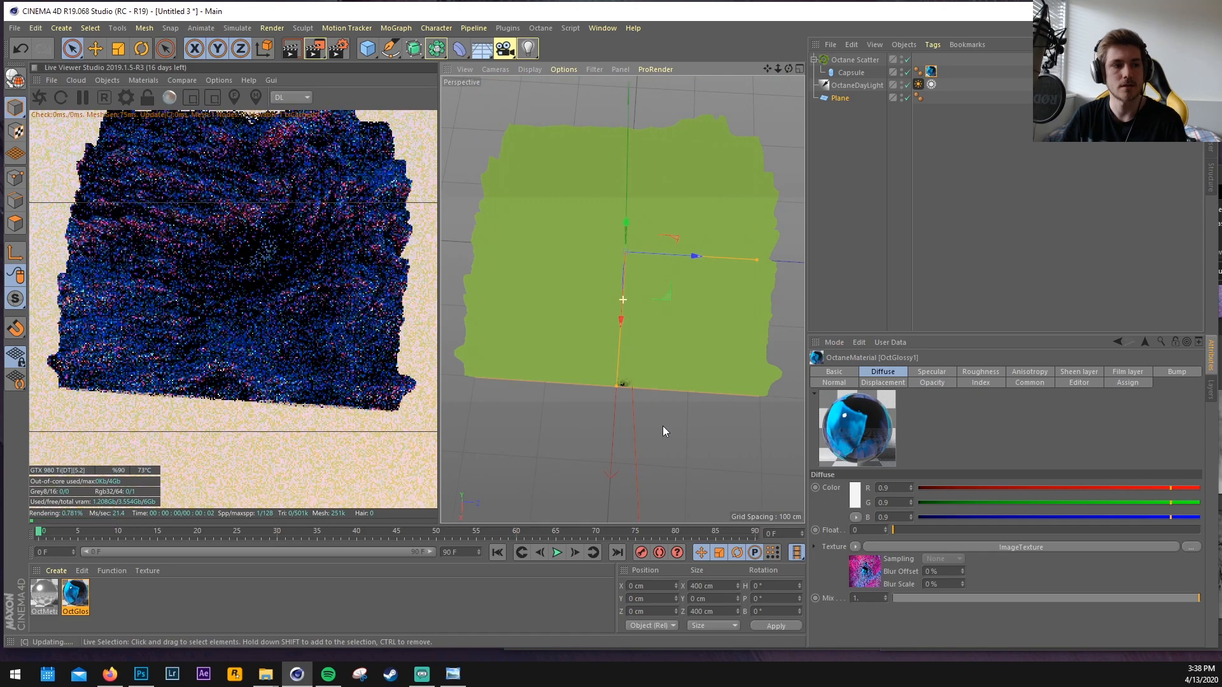
left_click(845, 100)
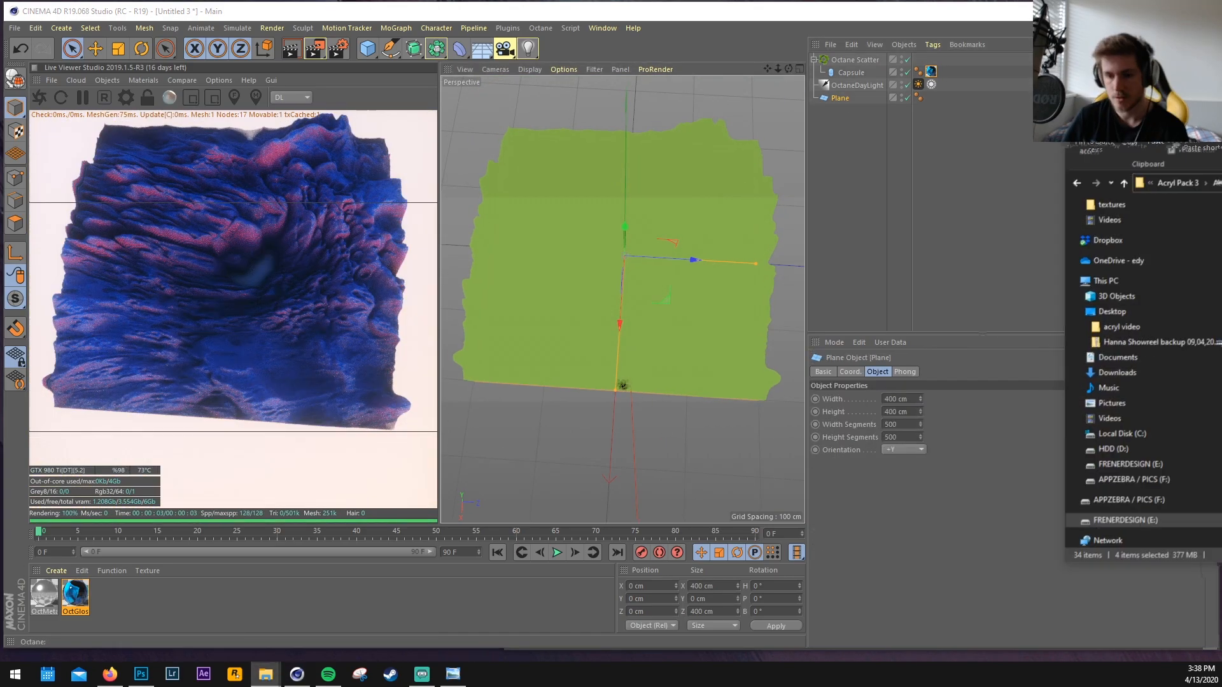
left_click_drag(1221, 77, 662, 68)
scroll(1049, 259, "up", 1)
left_click(1049, 259)
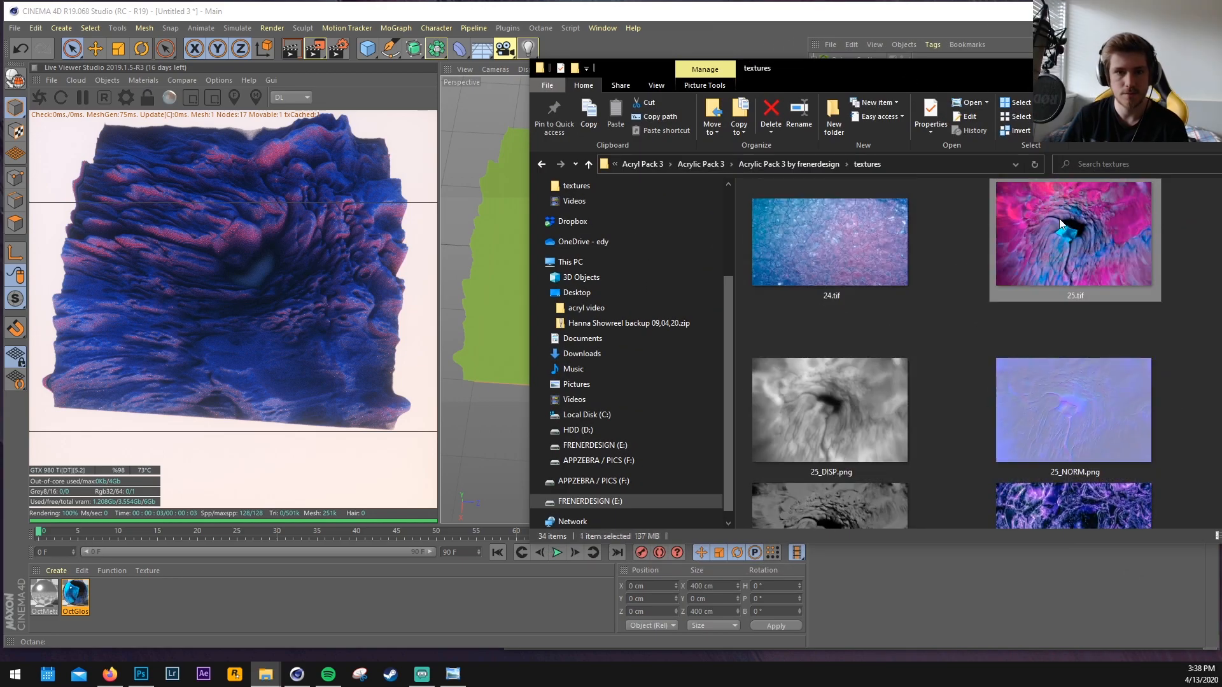
right_click(1048, 264)
left_click(1087, 630)
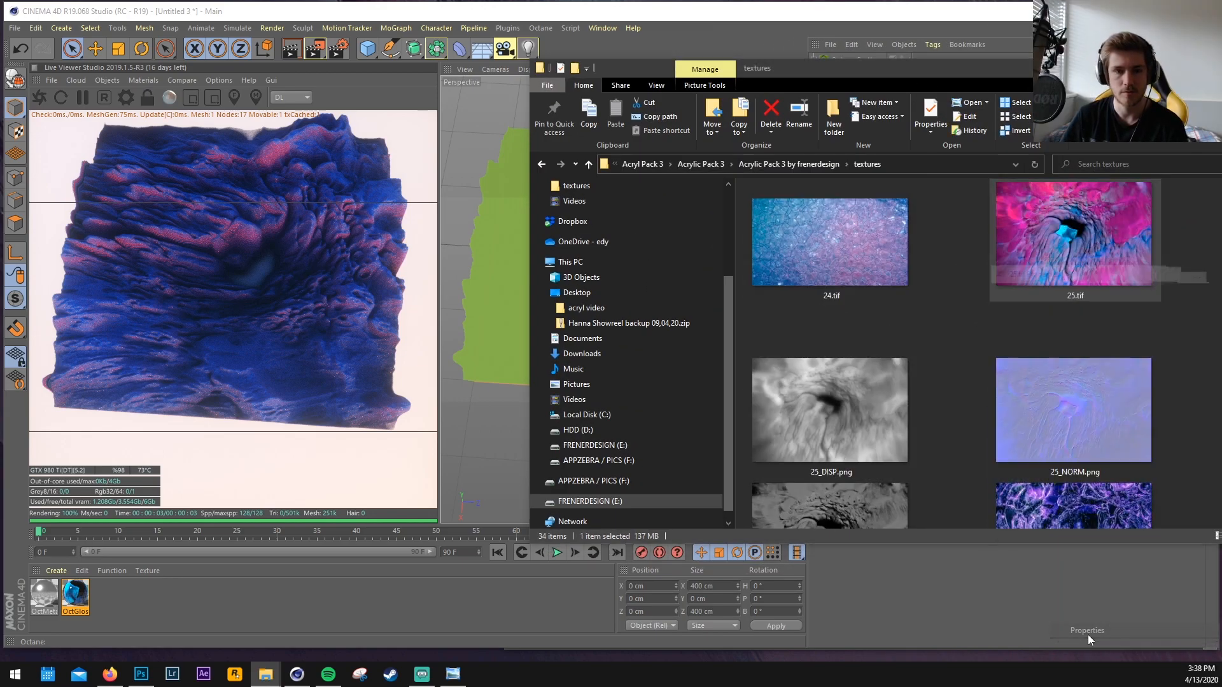
left_click(1069, 292)
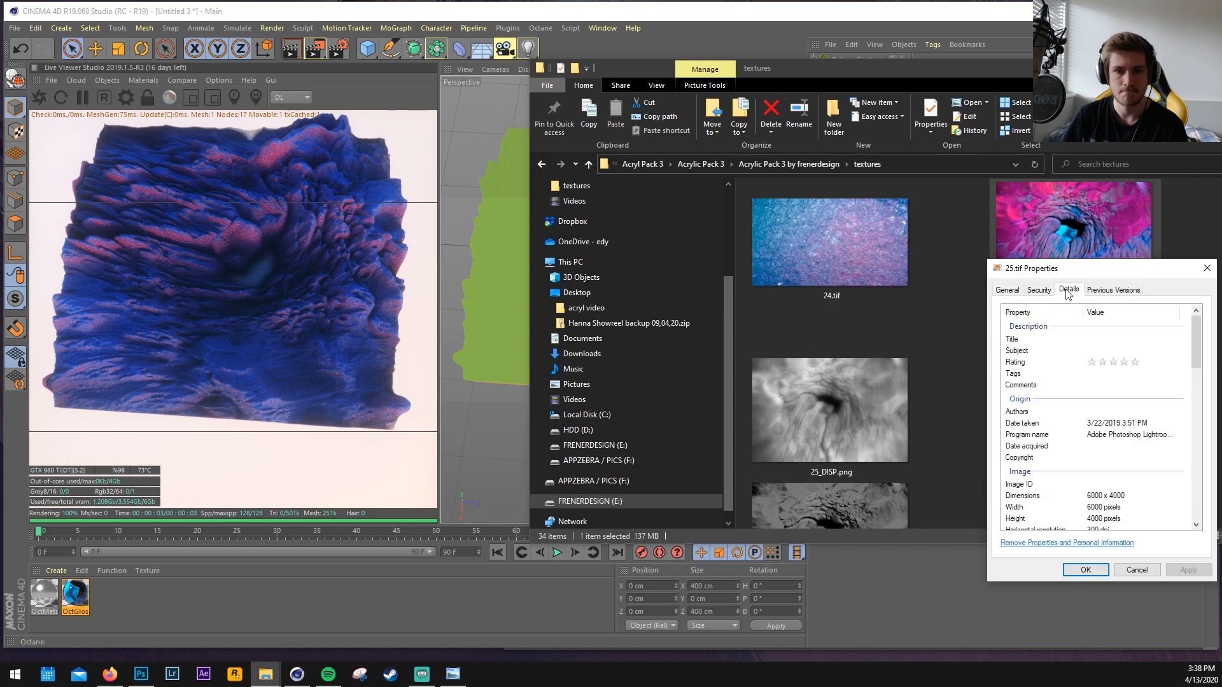
left_click(695, 7)
left_click(1170, 68)
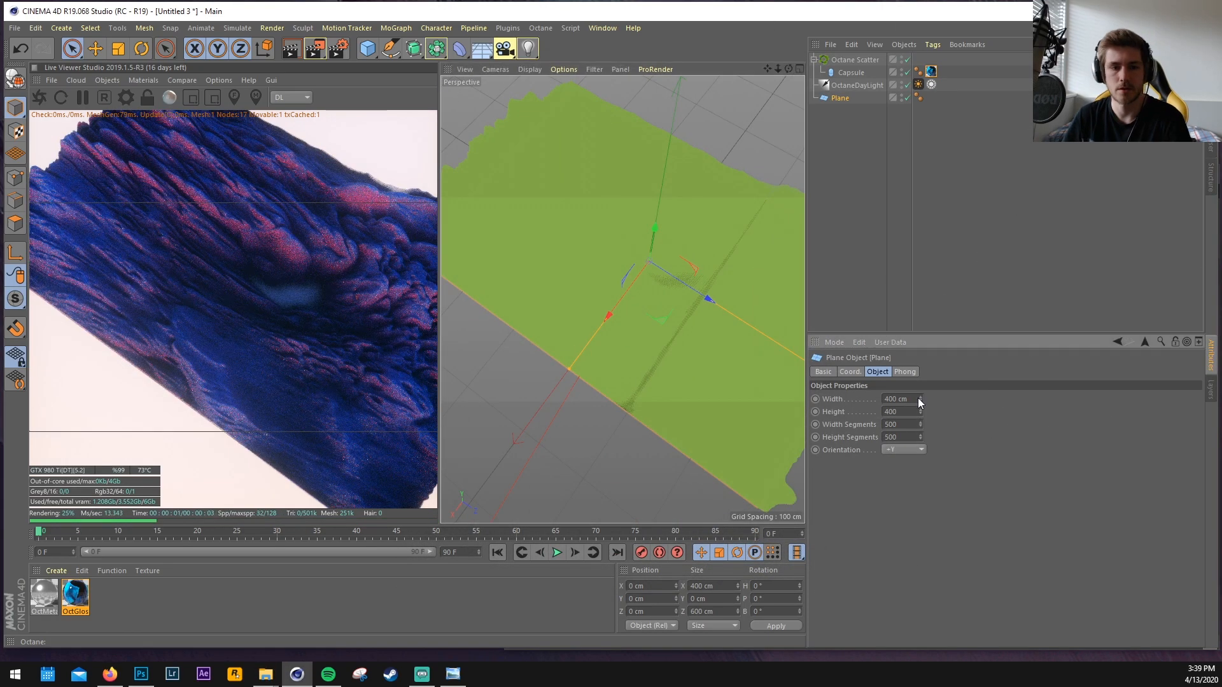
Set the Plane's width to 600 cm and its height to 400 cm.
left_click(917, 399)
type("600")
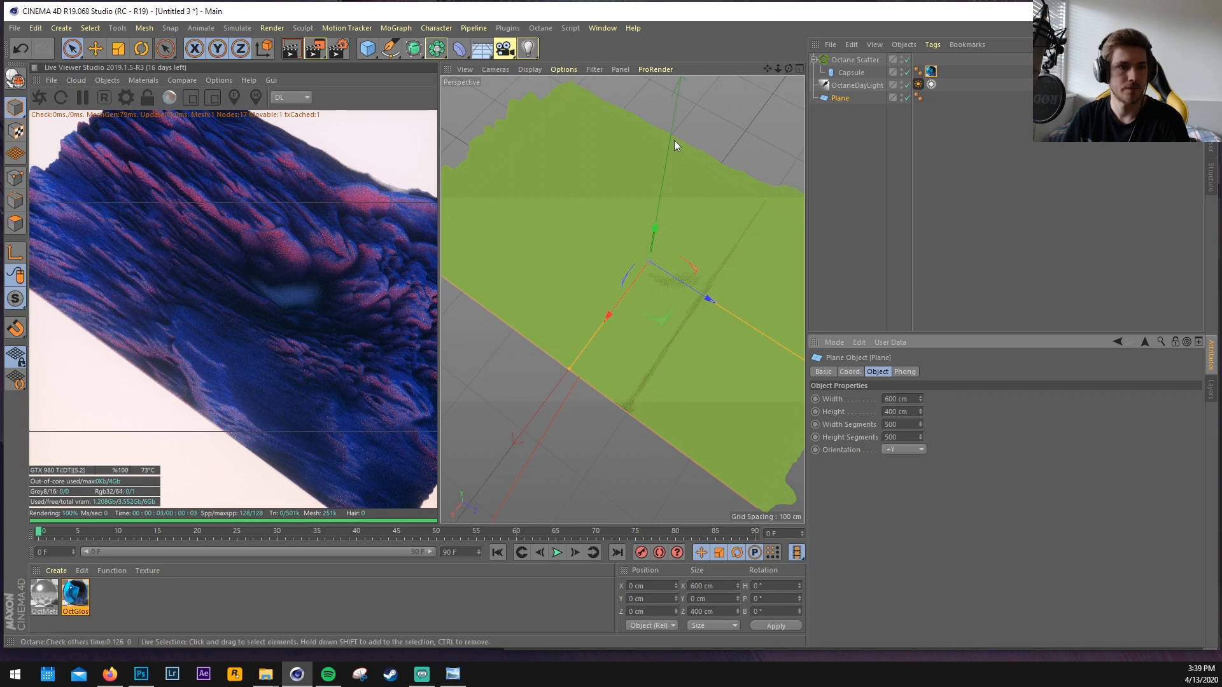
key("Return")
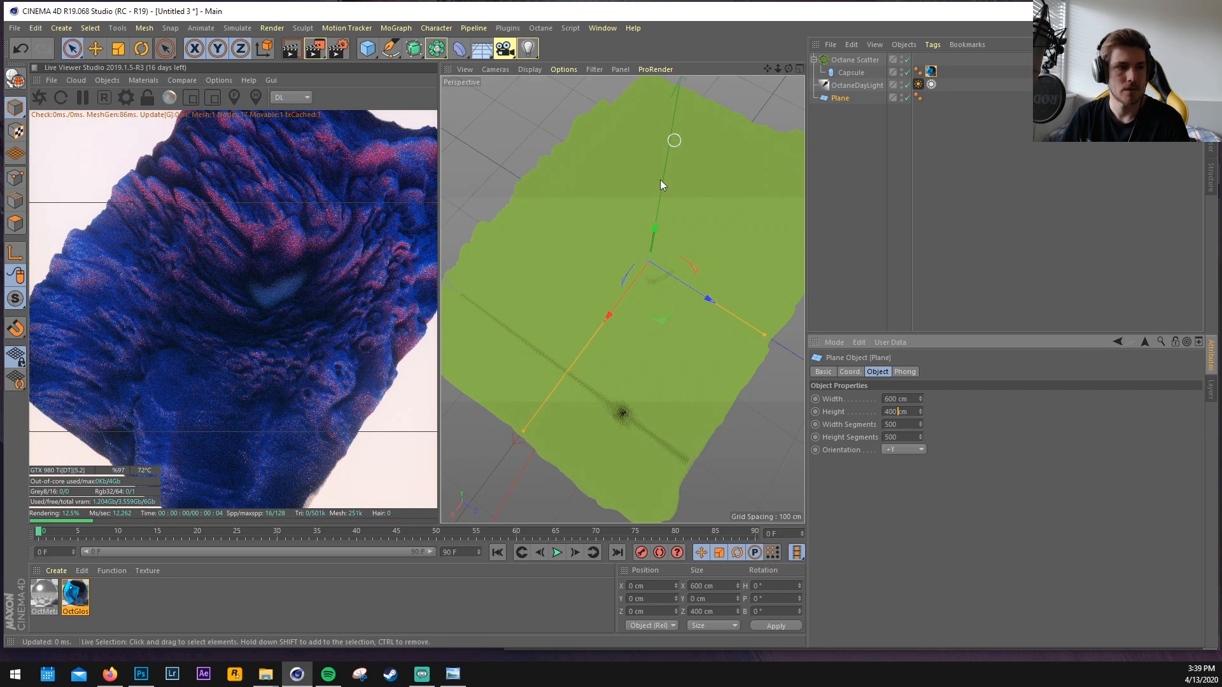
Change the position space of the Box texture projection on OctGlossy1's diffuse image to Normal Space(IES Lights).
left_click_drag(660, 179, 680, 261, "alt")
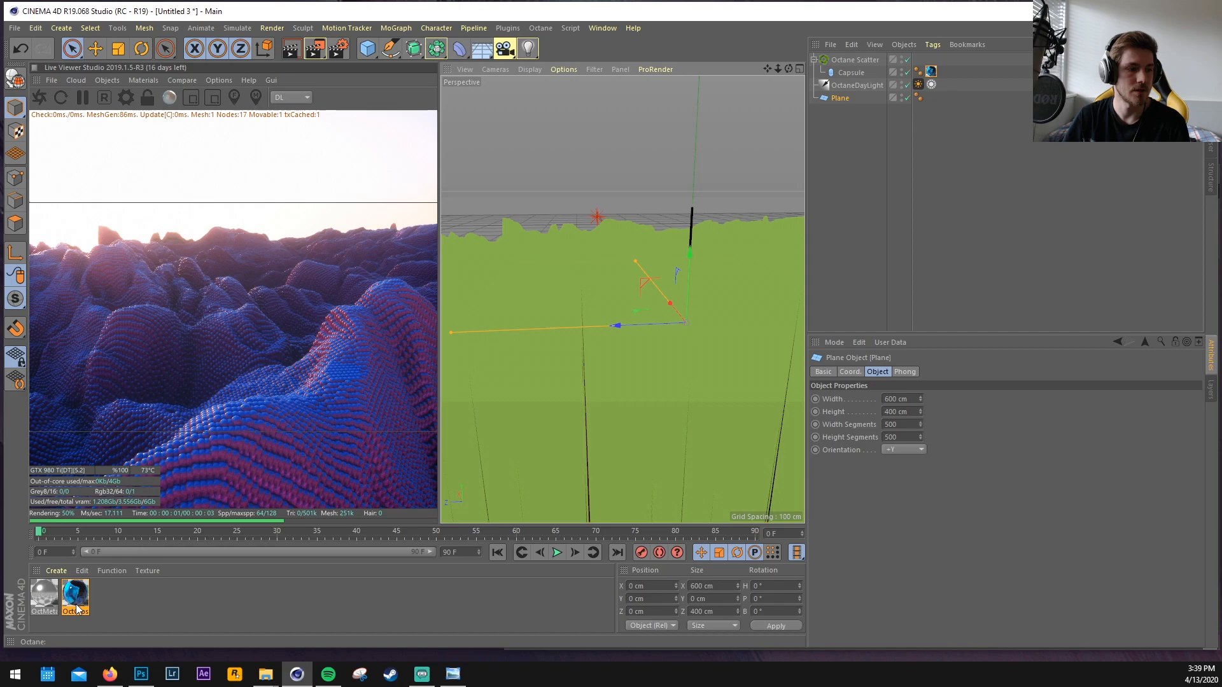
double_click(76, 607)
left_click(693, 254)
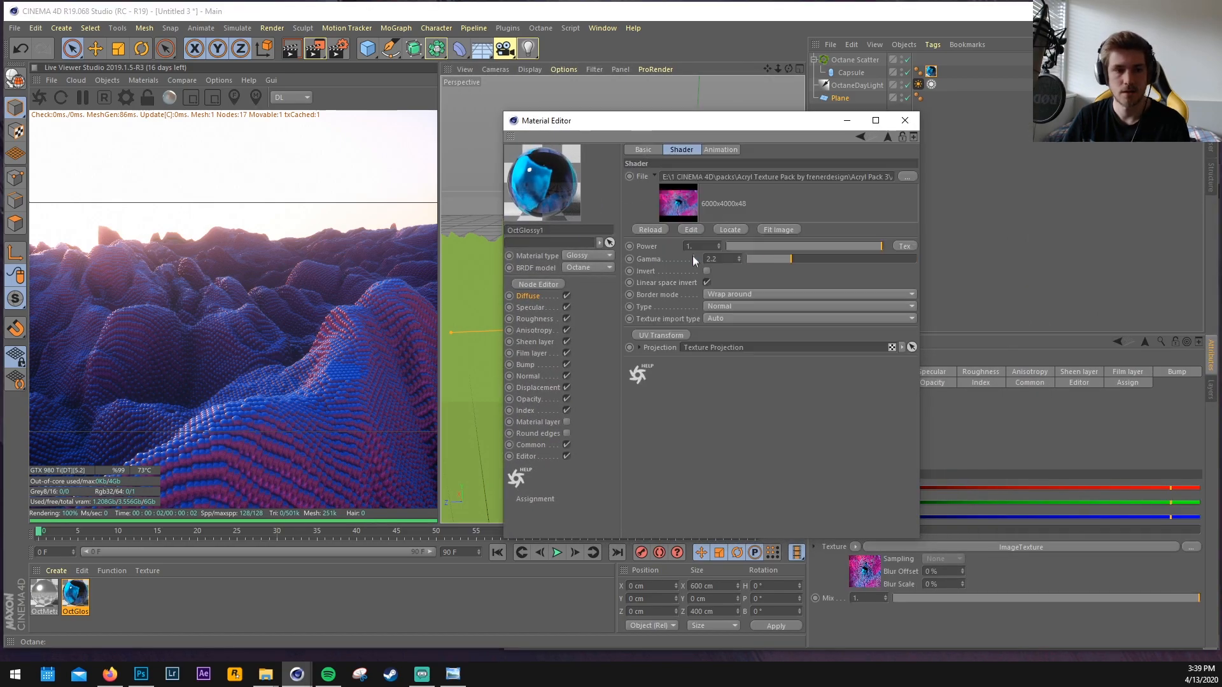
left_click(639, 348)
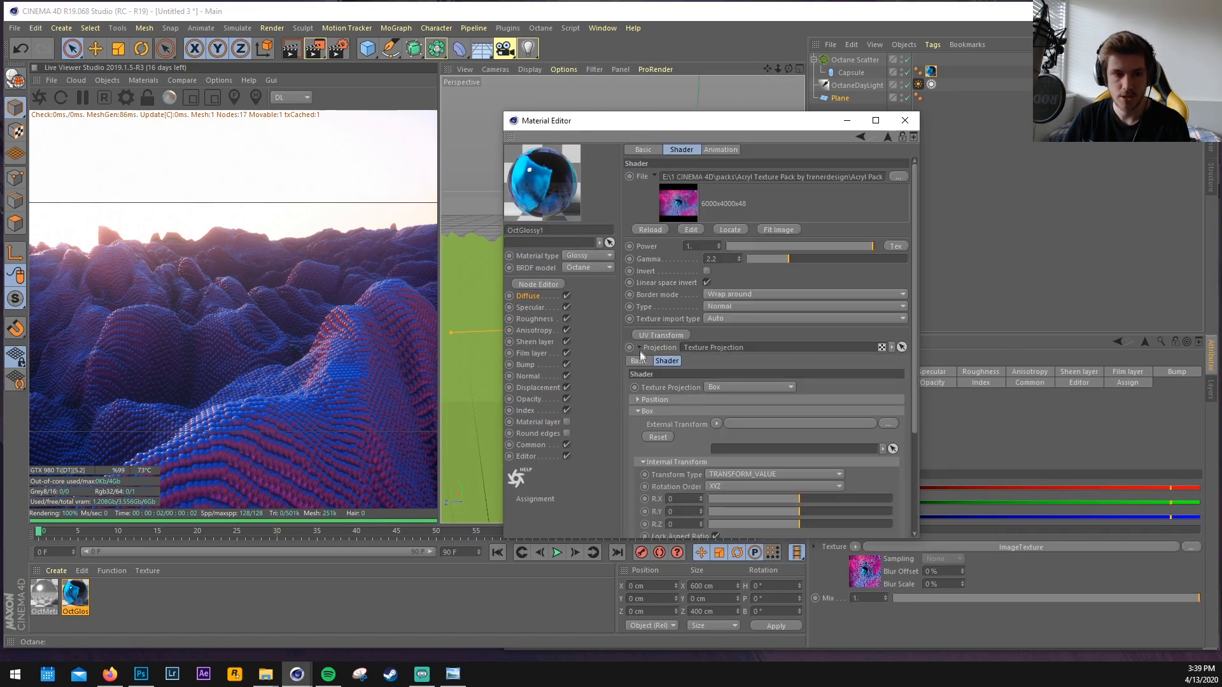
left_click(714, 388)
left_click(674, 399)
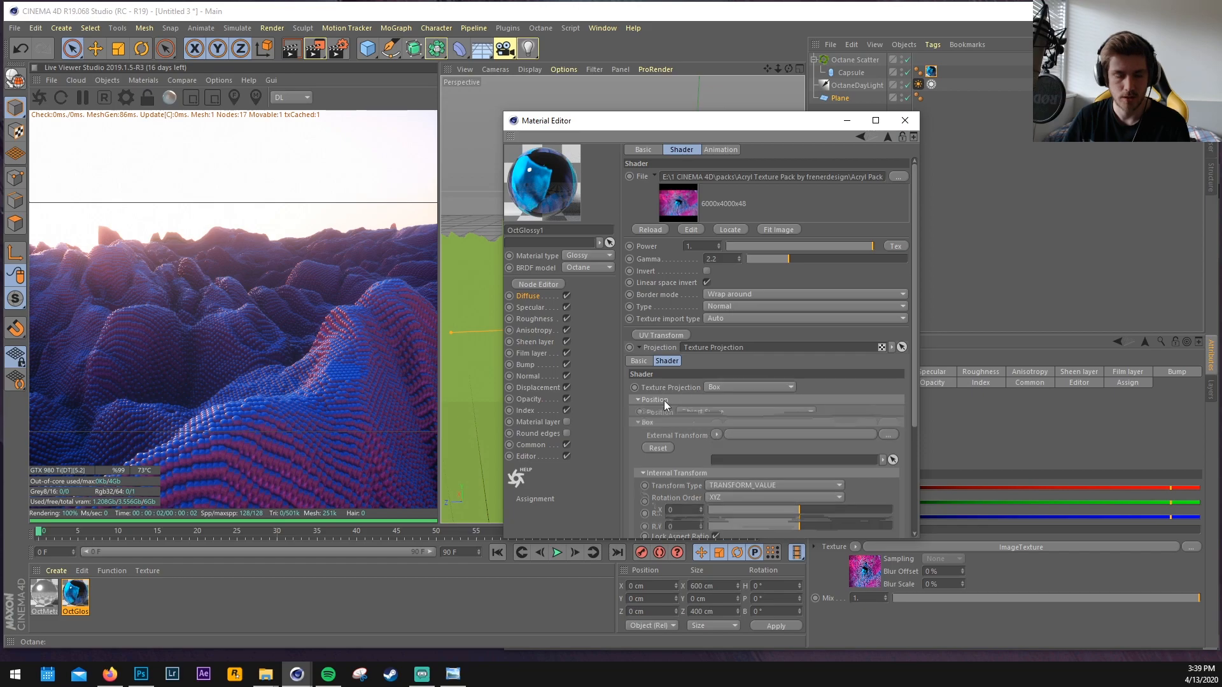
left_click(717, 414)
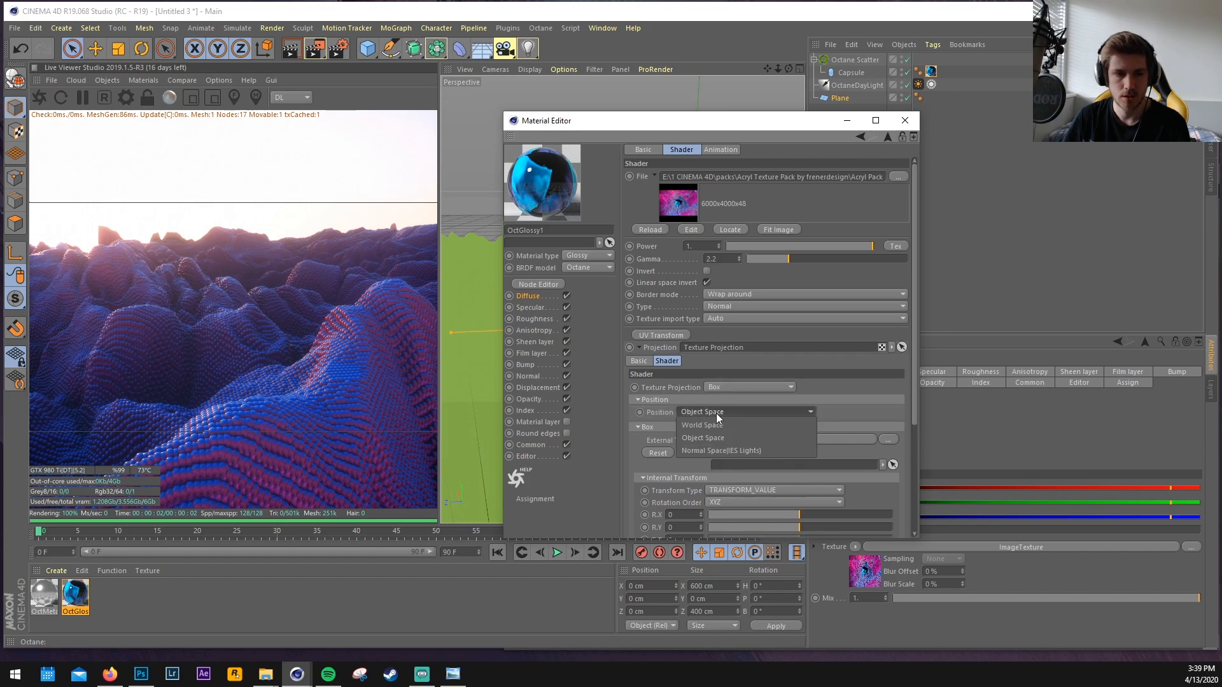
left_click(719, 451)
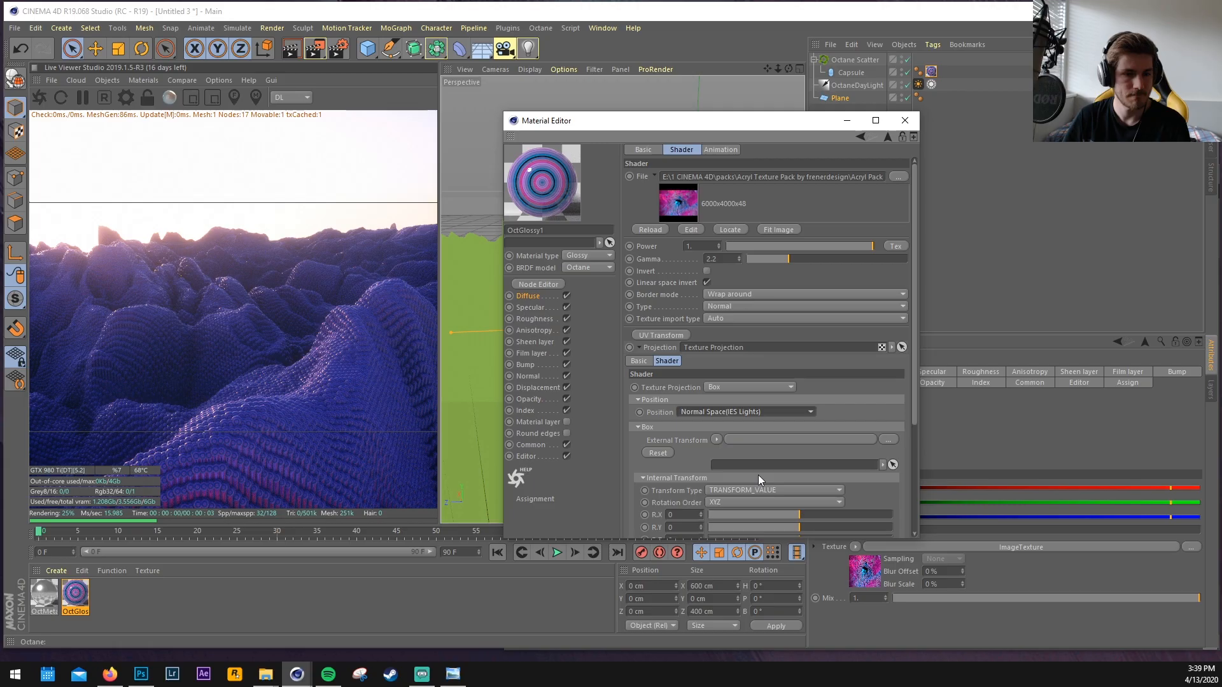
Set the diffuse image's gamma to about 0.41 and the Box projection's internal scale to about 0.19, then close the material.
scroll(758, 475, "down", 3)
left_click(684, 451)
type("-0.1")
left_click_drag(809, 486, 853, 500)
left_click_drag(788, 183, 754, 181)
mouse_move(853, 489)
left_mouse_down()
mouse_move(865, 492)
mouse_move(830, 488)
left_mouse_up()
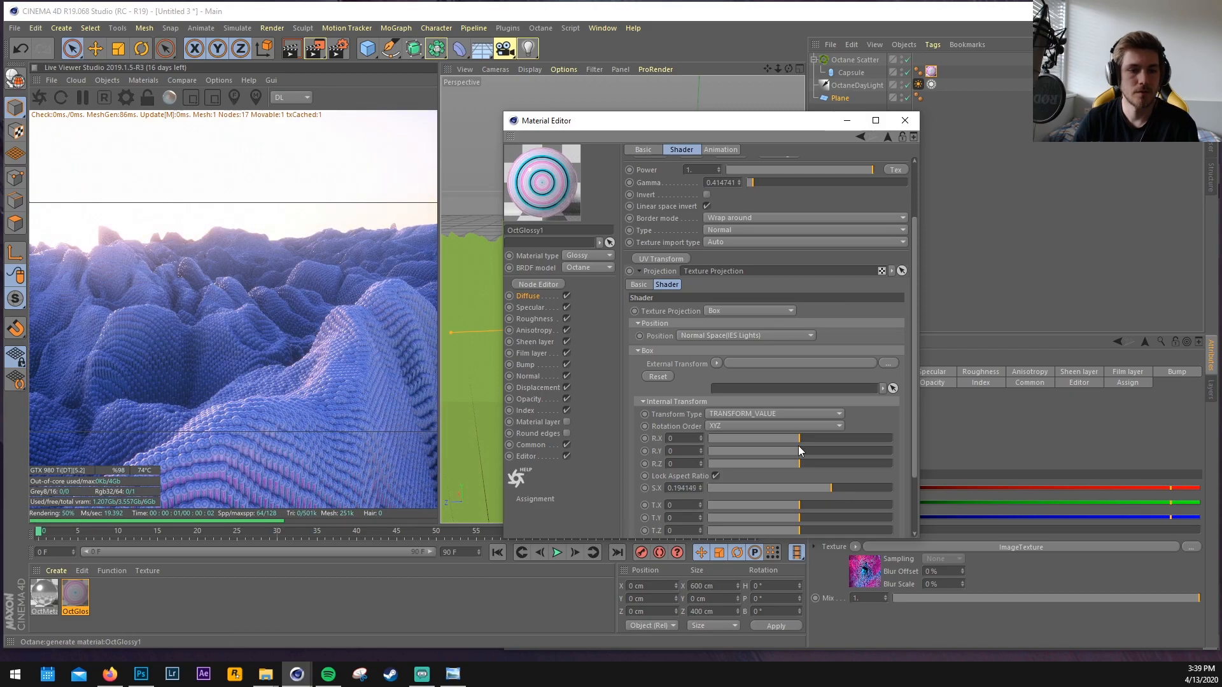
left_click(904, 120)
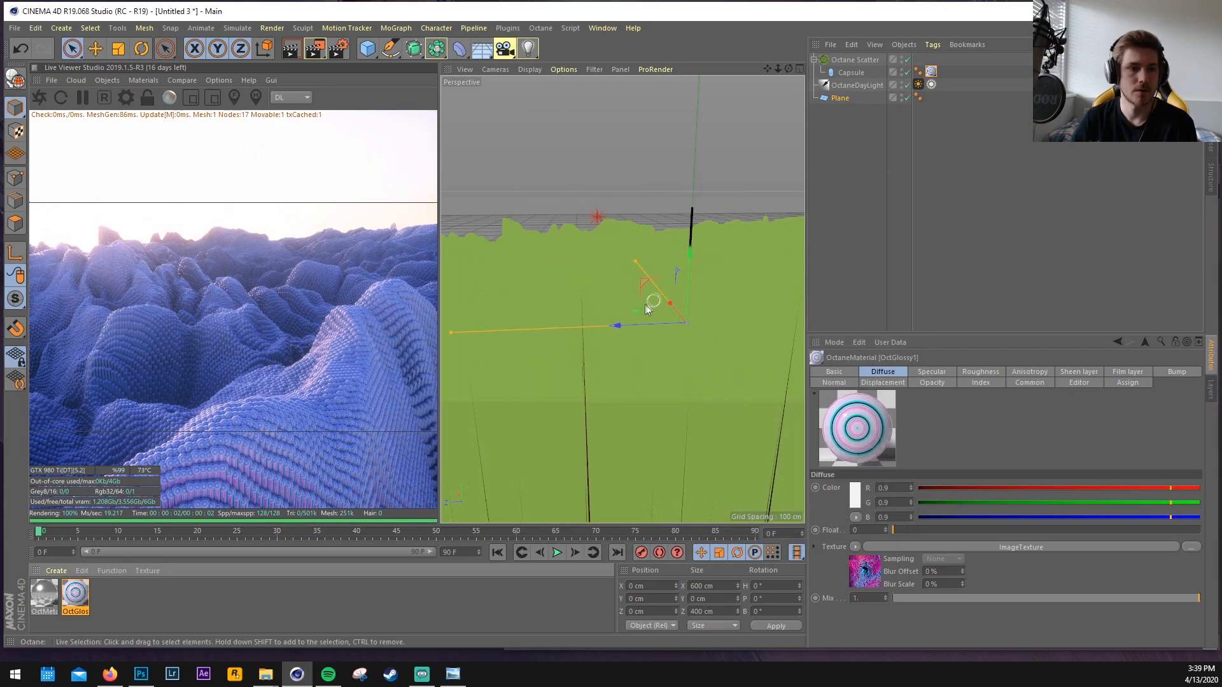
Examine the recoloured capsules up close and across the whole scattered landscape from several angles.
left_click_drag(751, 132, 635, 284, "alt")
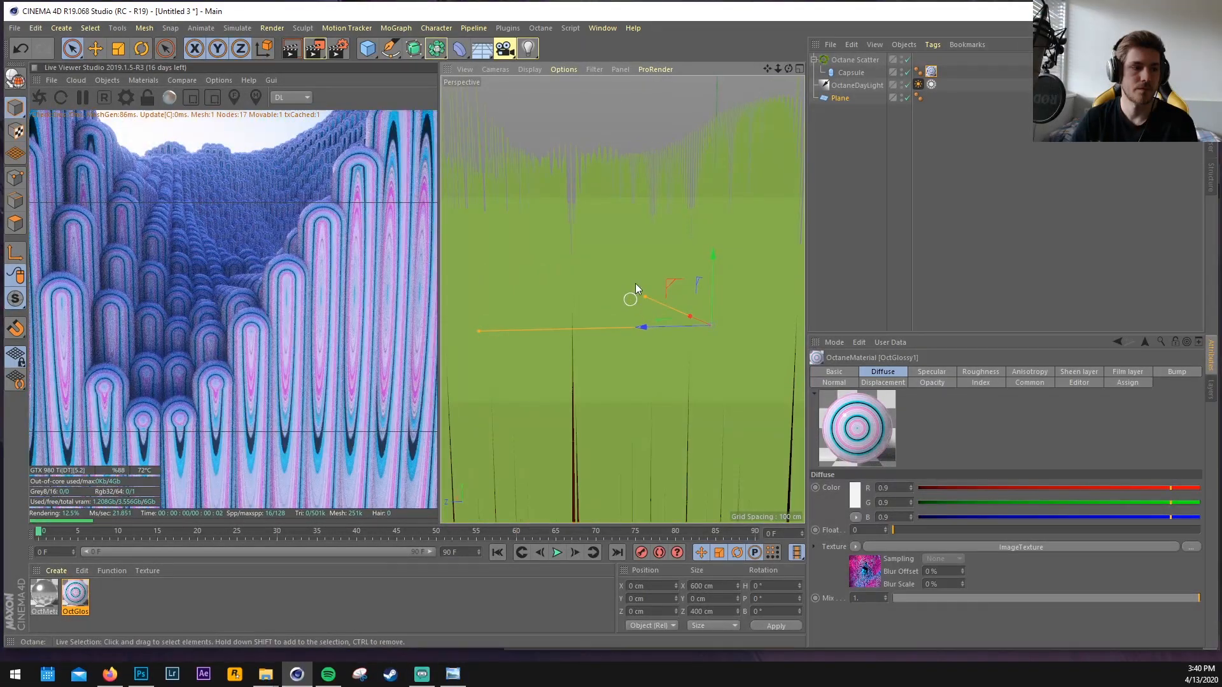
scroll(703, 250, "down", 10)
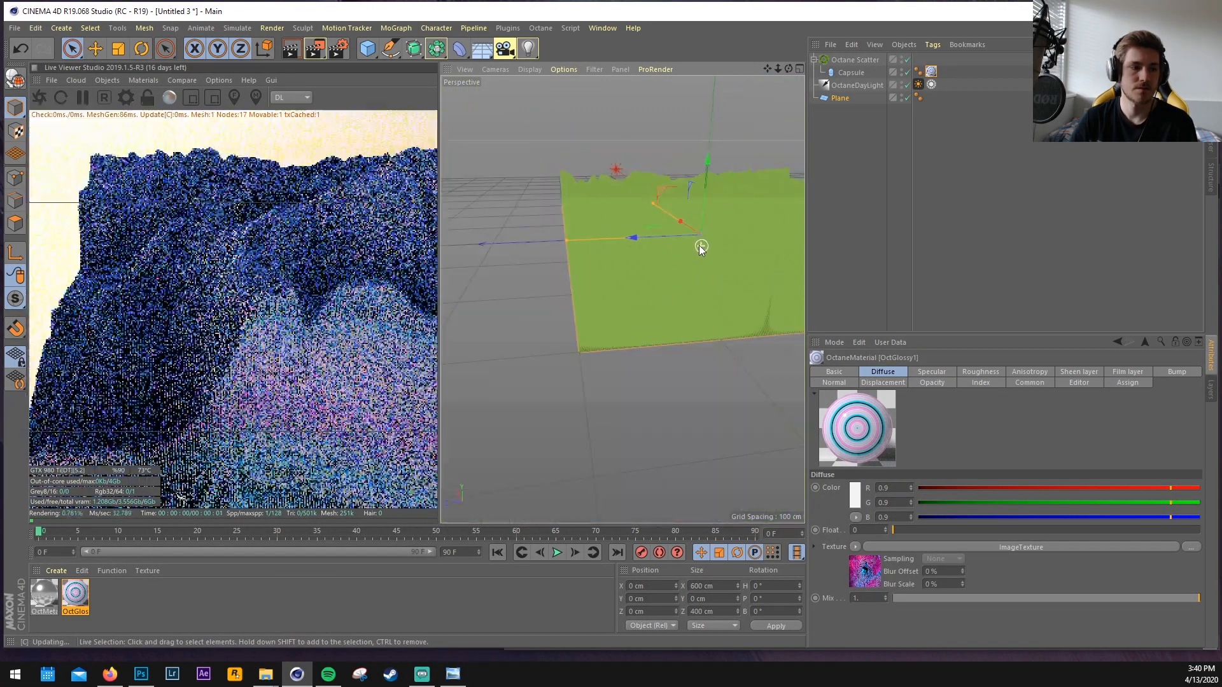
left_click_drag(691, 226, 499, 309, "alt")
left_click_drag(658, 338, 599, 301, "alt")
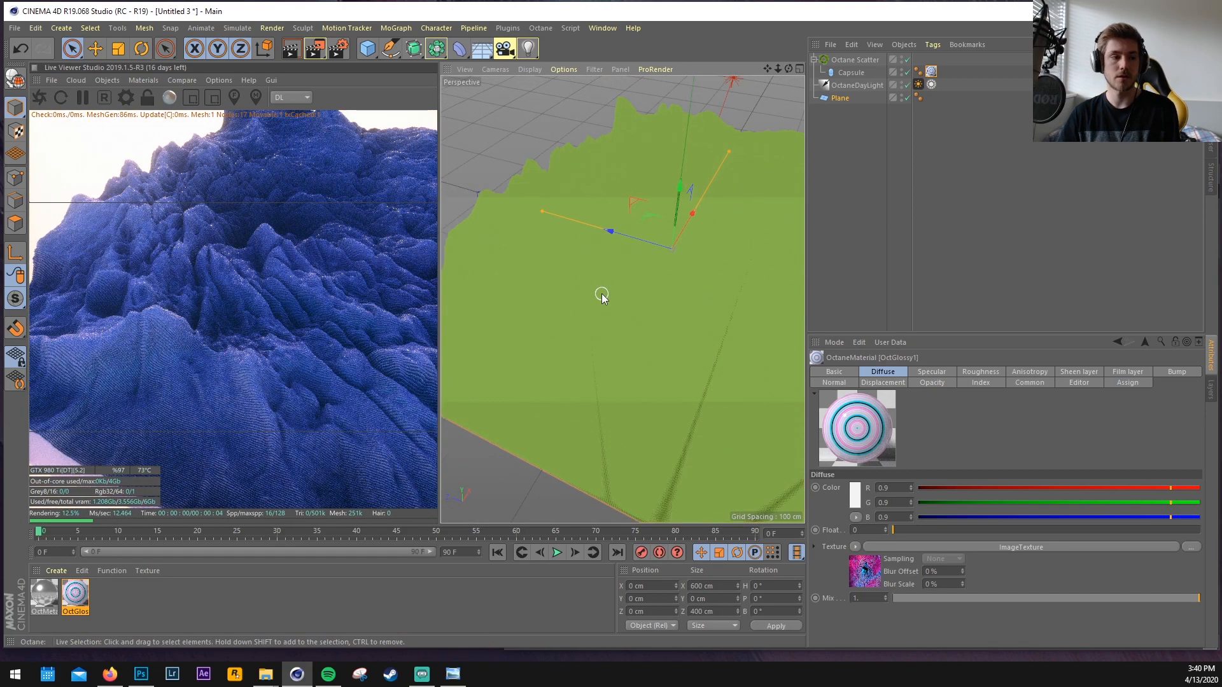